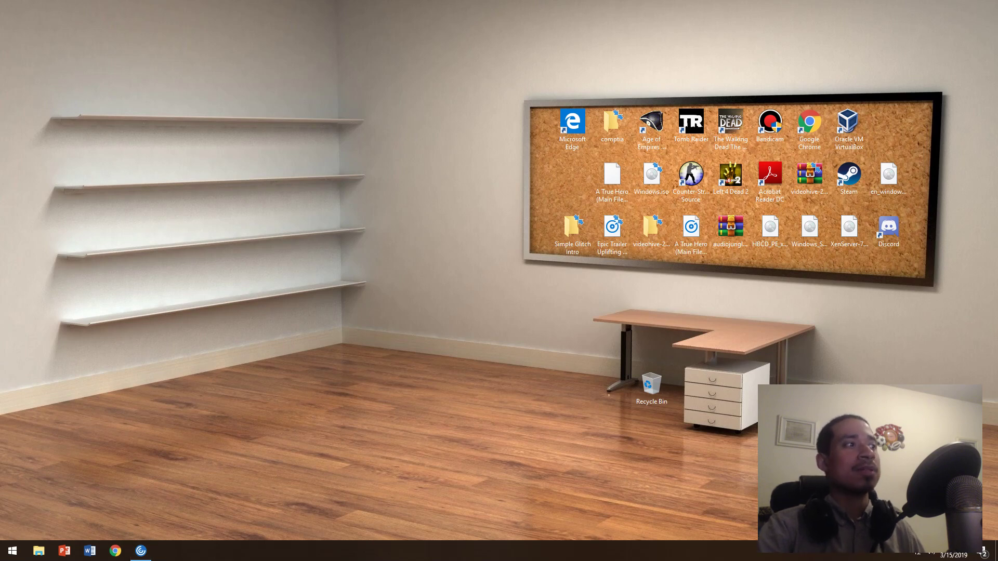
Step: Open Word and create a new blank document
left_click(90, 551)
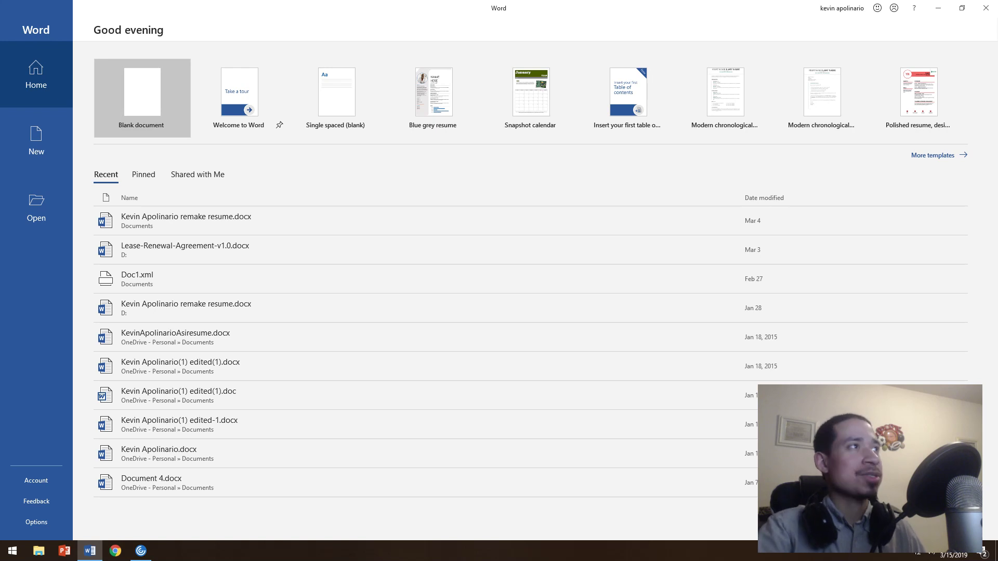
left_click(142, 97)
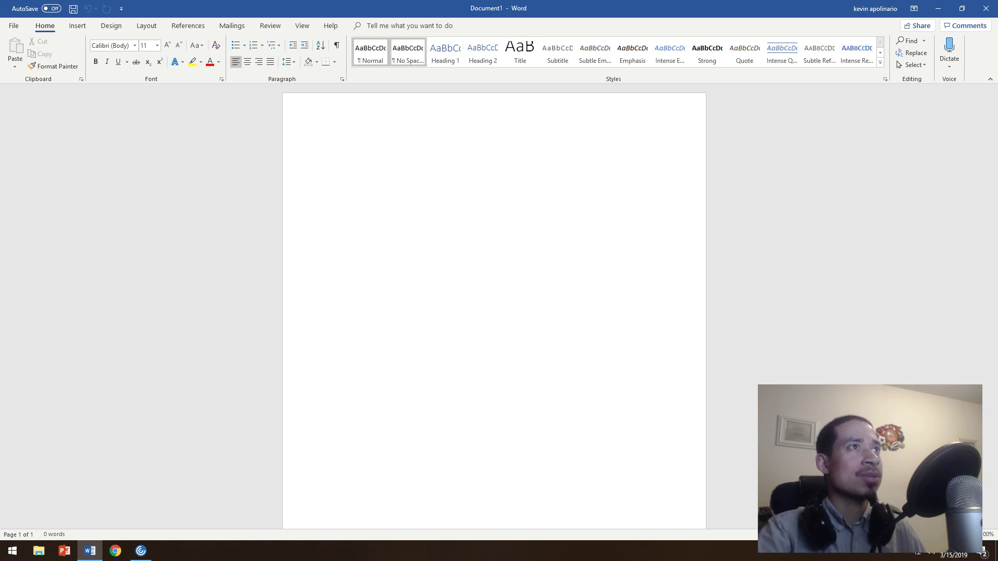
type("TEST")
key("BackSpace")
key("BackSpace")
key("BackSpace")
key("BackSpace")
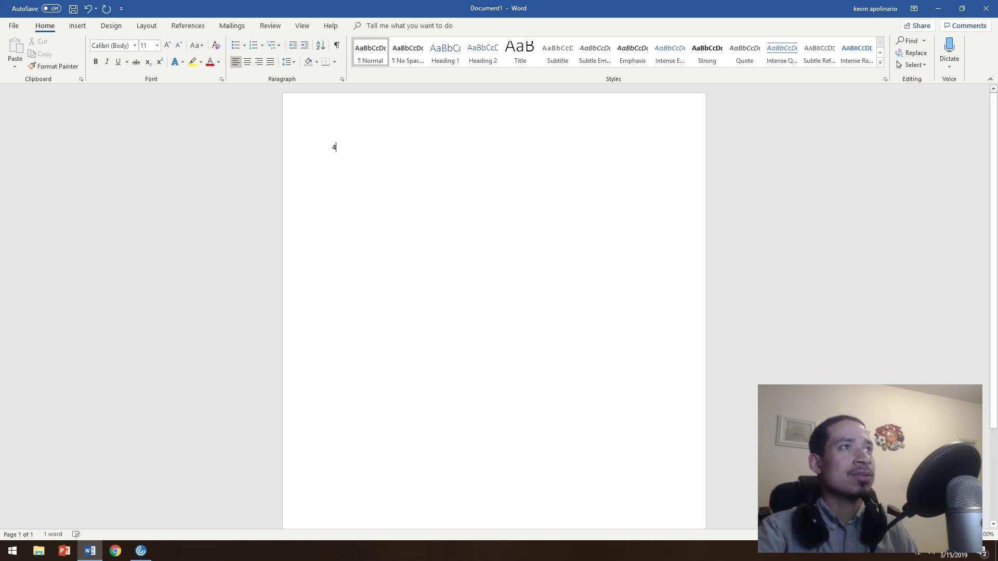
Step: Try the No Spacing, Heading 1 and Heading 2 styles on the empty paragraph and restore the Normal style
left_click(407, 52)
left_click(445, 52)
left_click(482, 52)
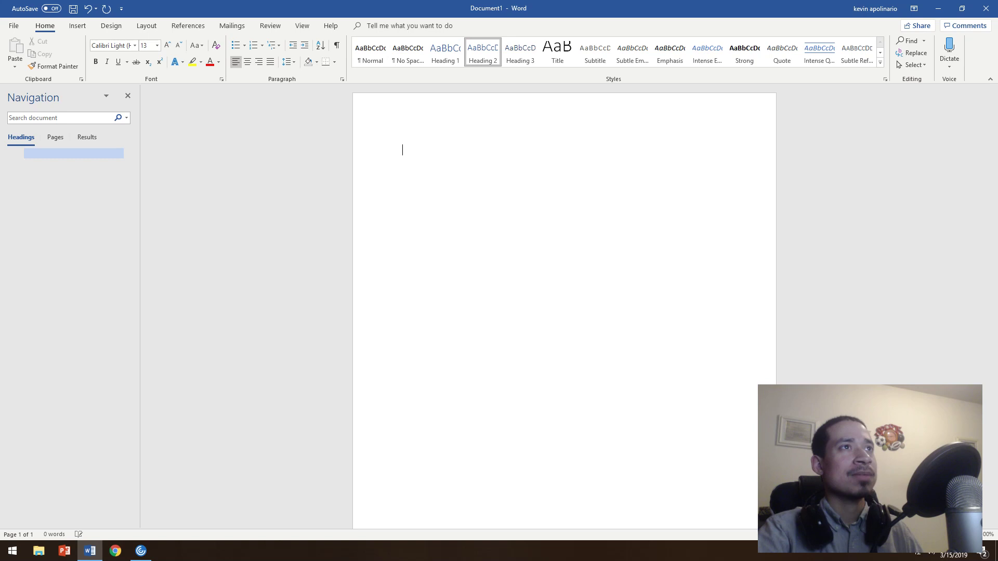
left_click(370, 52)
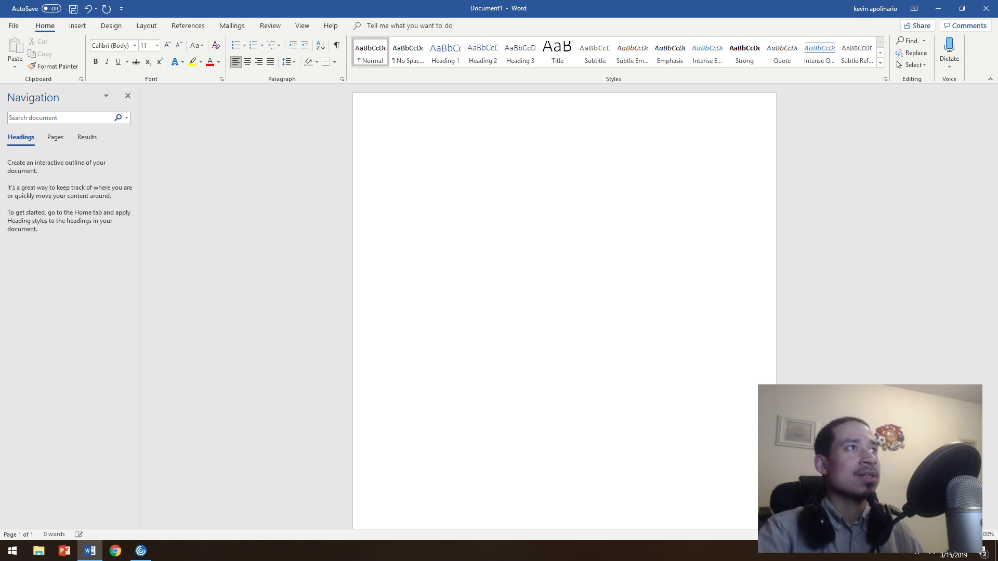
Step: Try centred and right alignment on the empty paragraph and set it back to left alignment
left_click(247, 62)
key("ctrl+r")
key("ctrl+l")
key("ctrl+e")
left_click(236, 62)
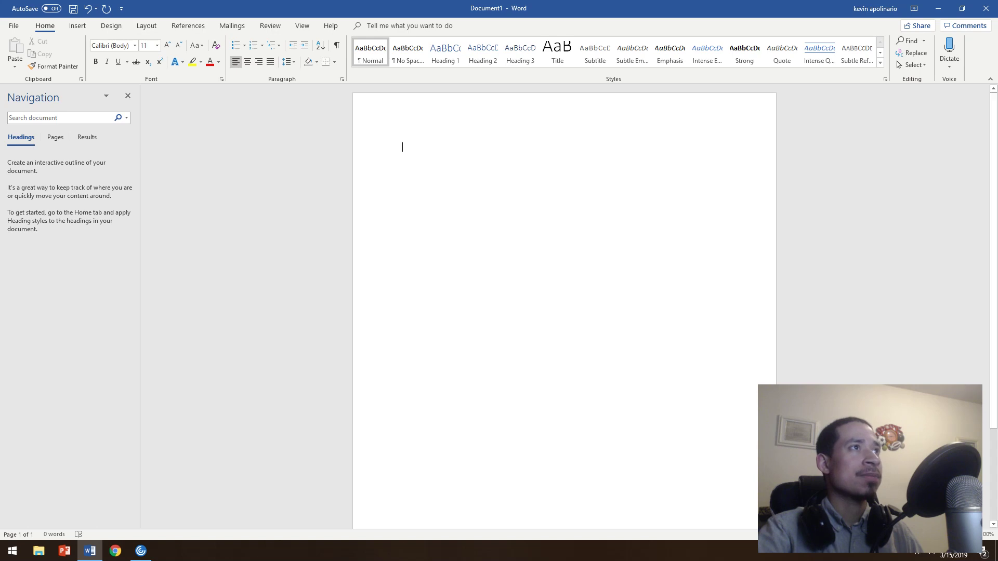
double_click(404, 150)
left_click(403, 147)
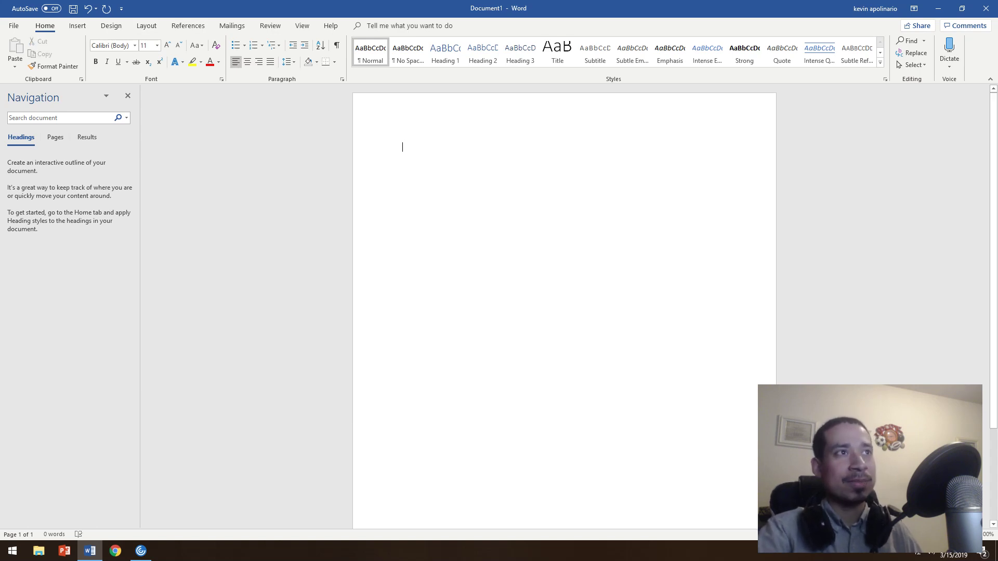
type("test")
key("BackSpace")
key("BackSpace")
key("BackSpace")
key("BackSpace")
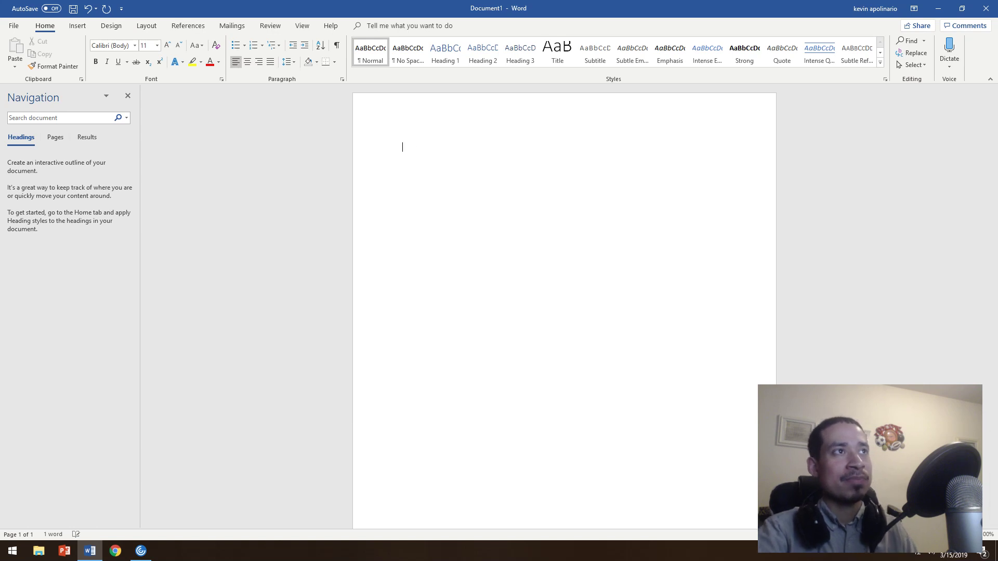
type("2121")
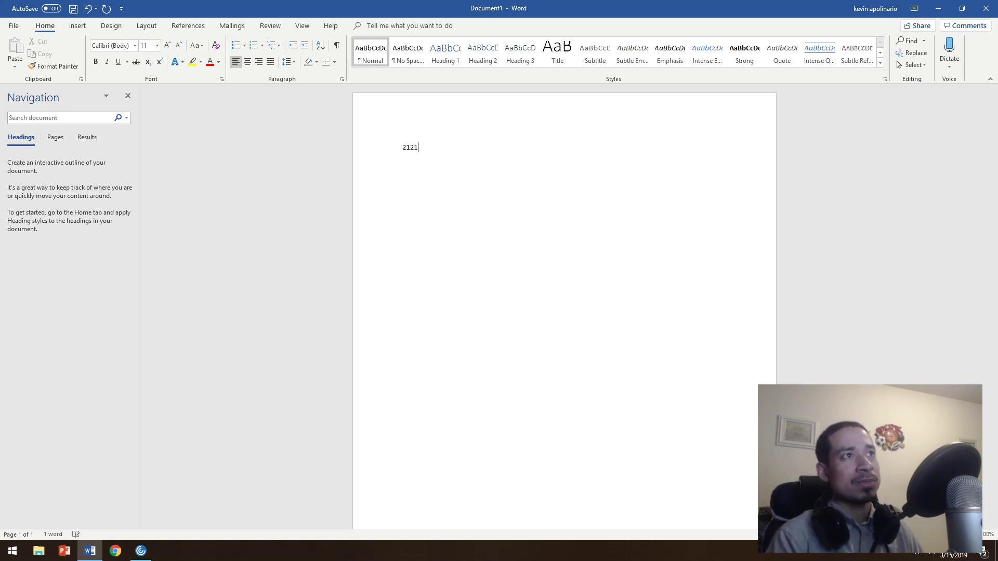
key("BackSpace")
key("BackSpace")
key("BackSpace")
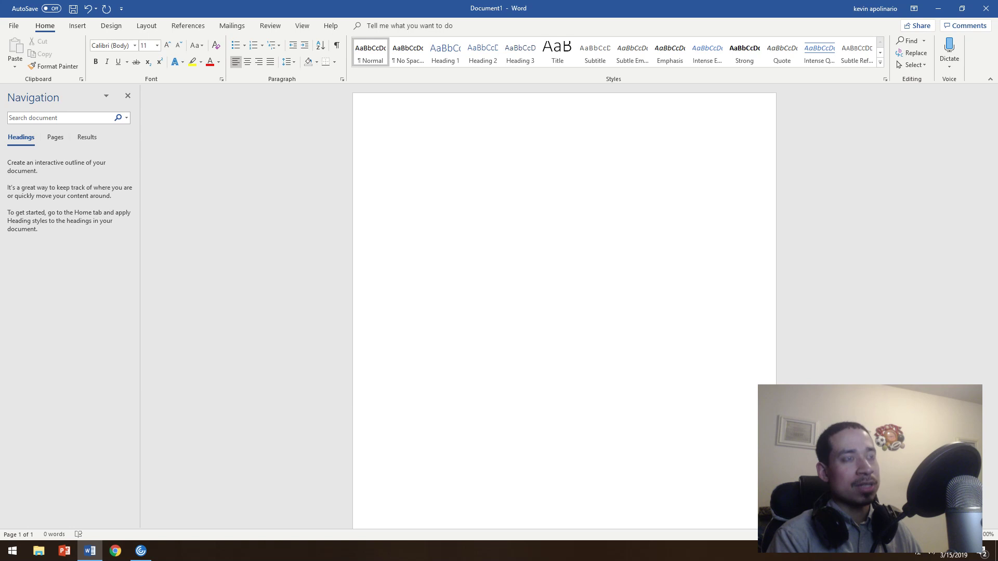
Step: Write the sentence "I want to make this as a pdf." on the first line of the document
type("I want ")
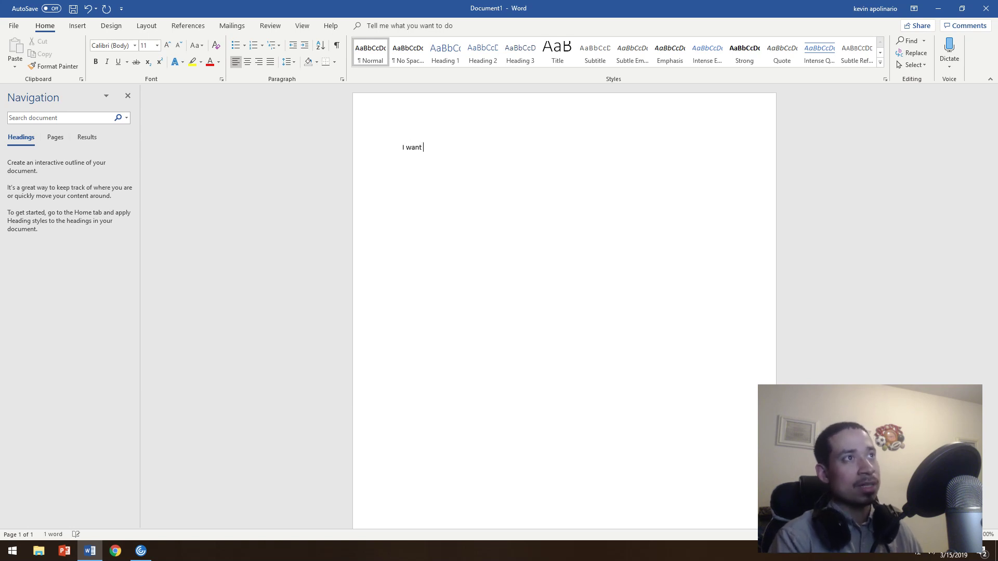
type("to make this a")
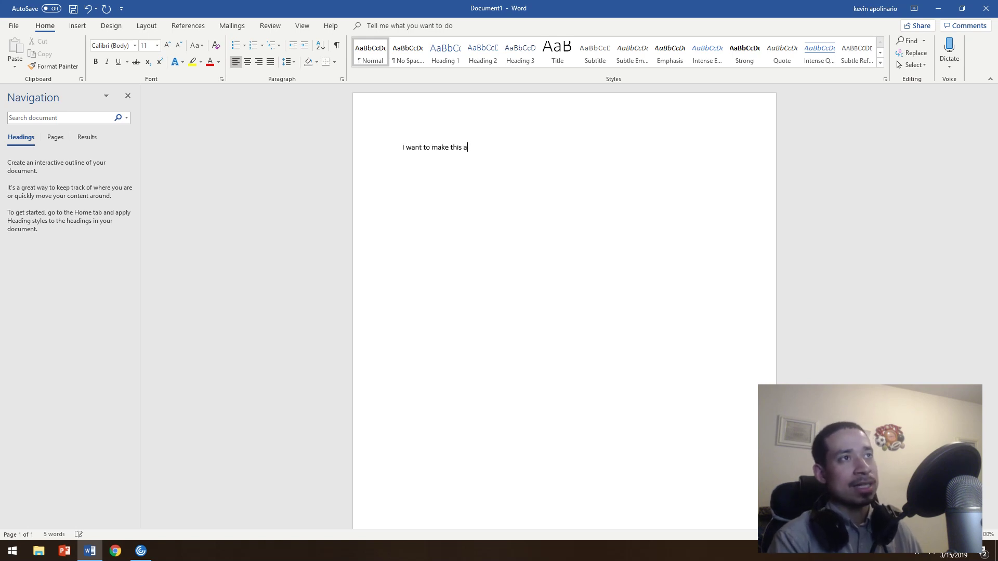
type("s a pdf")
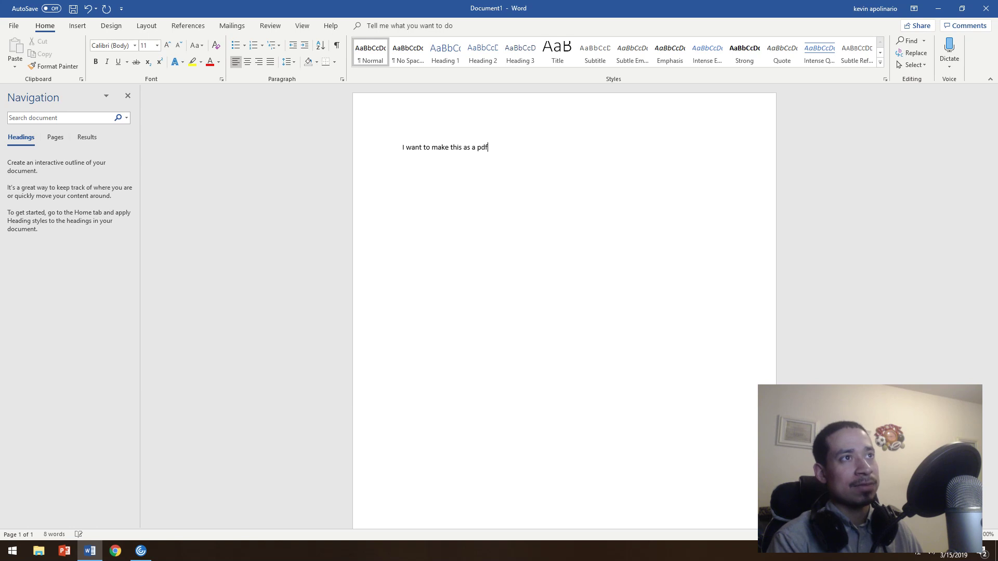
type(".")
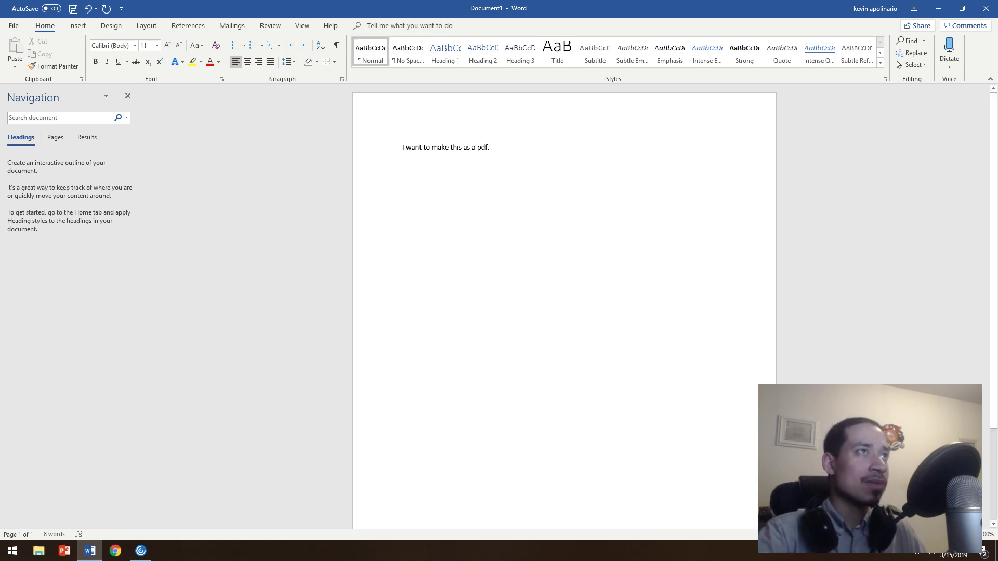
Step: Show the paragraph and formatting marks in the document and hide them again
left_click(337, 46)
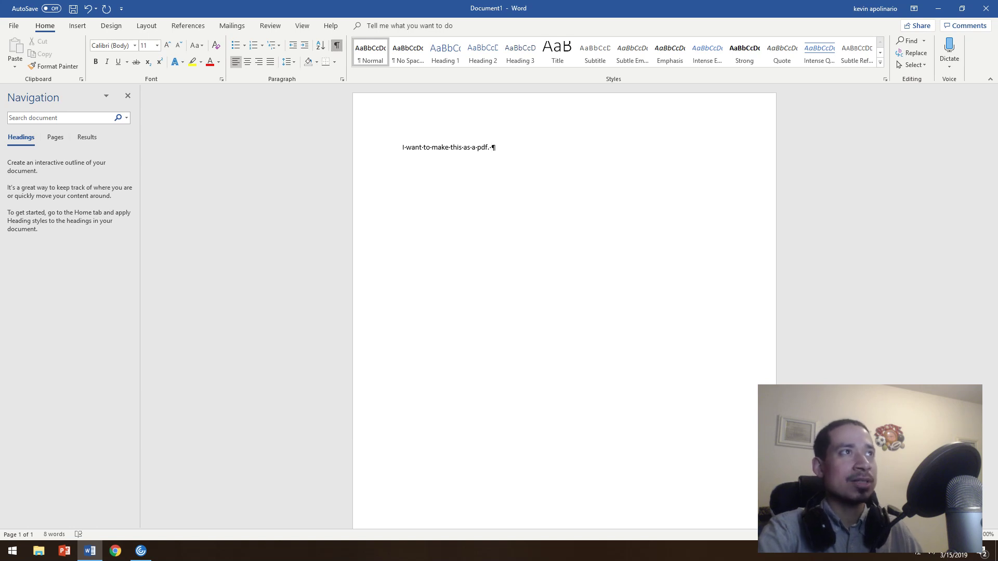
left_click(337, 45)
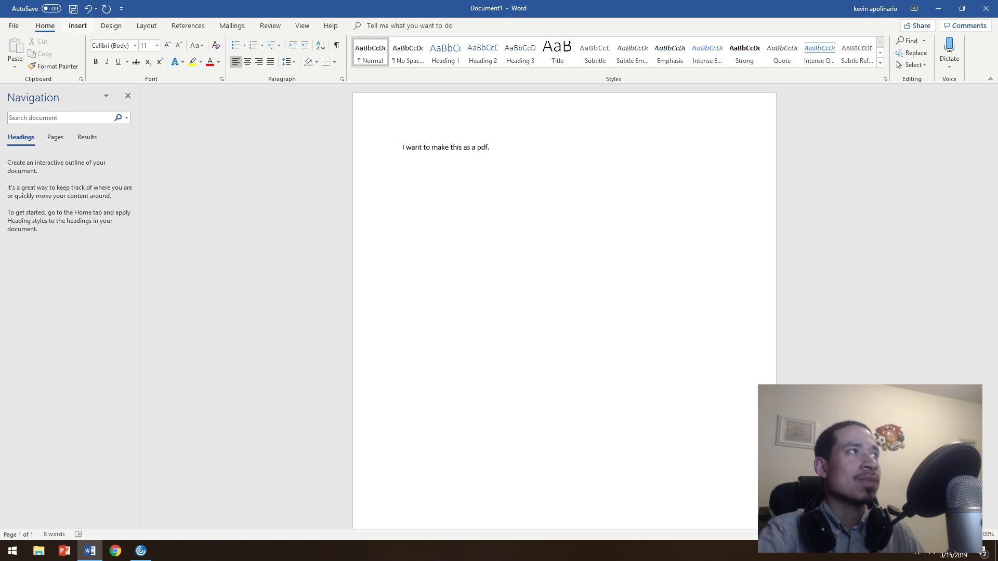
Step: Examine the insert options for local pictures, online pictures, shapes, icons and 3D models without inserting anything
left_click(77, 25)
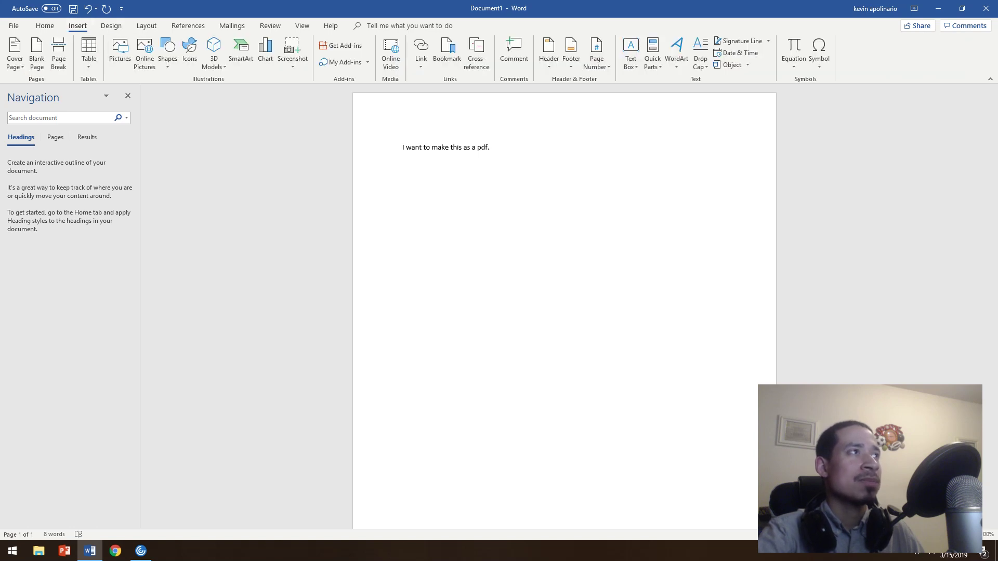
left_click(119, 54)
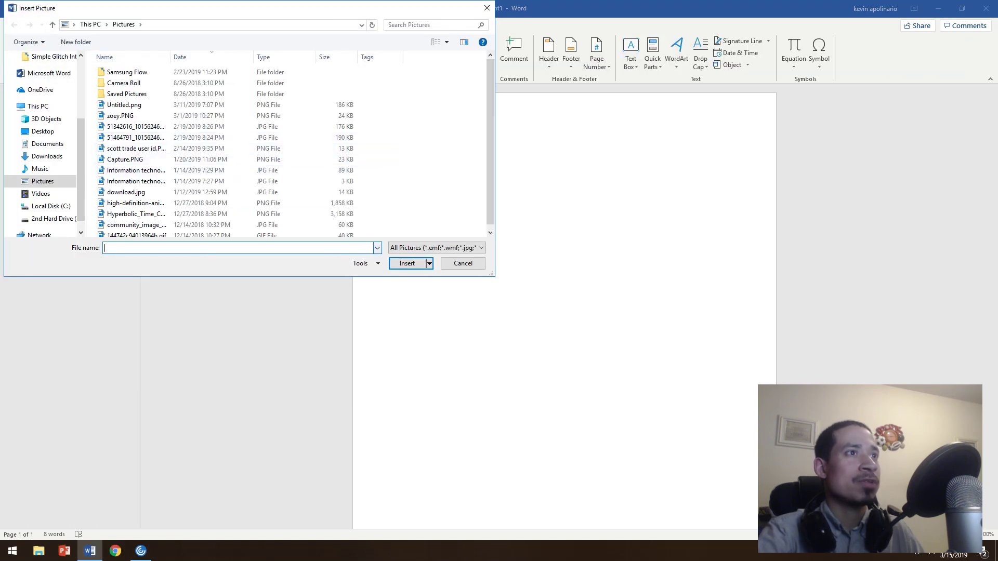
left_click(463, 264)
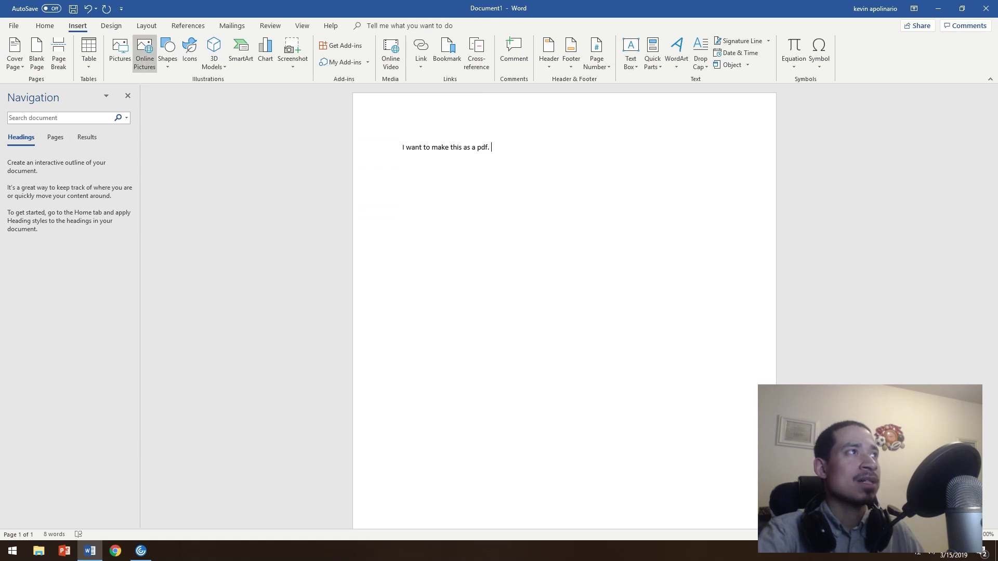
left_click(144, 52)
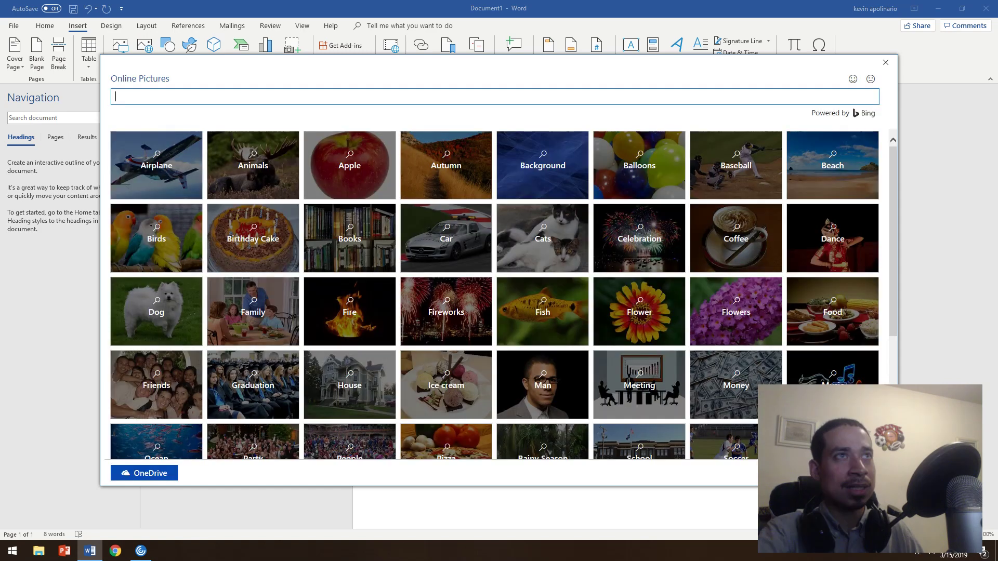
left_click(886, 62)
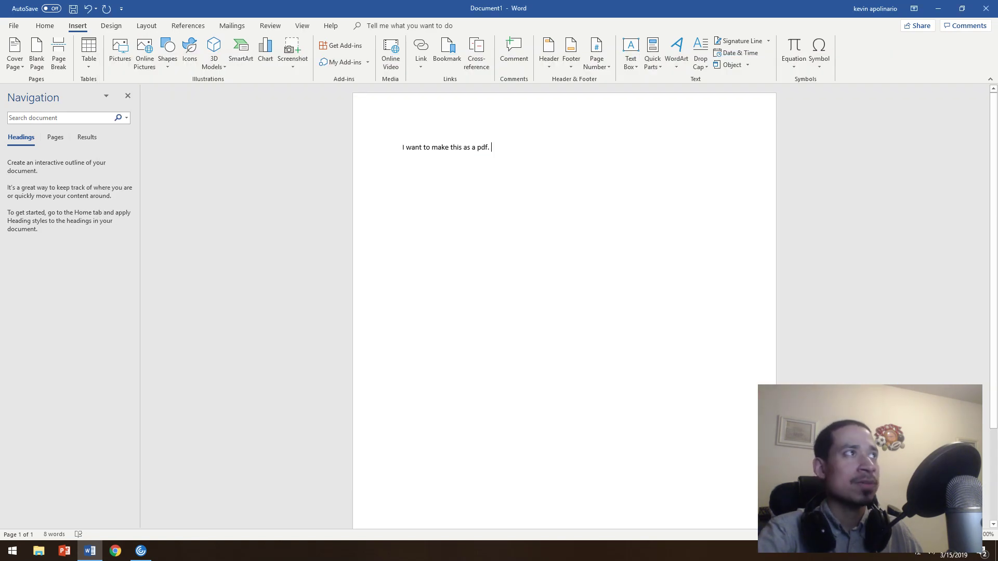
left_click(167, 55)
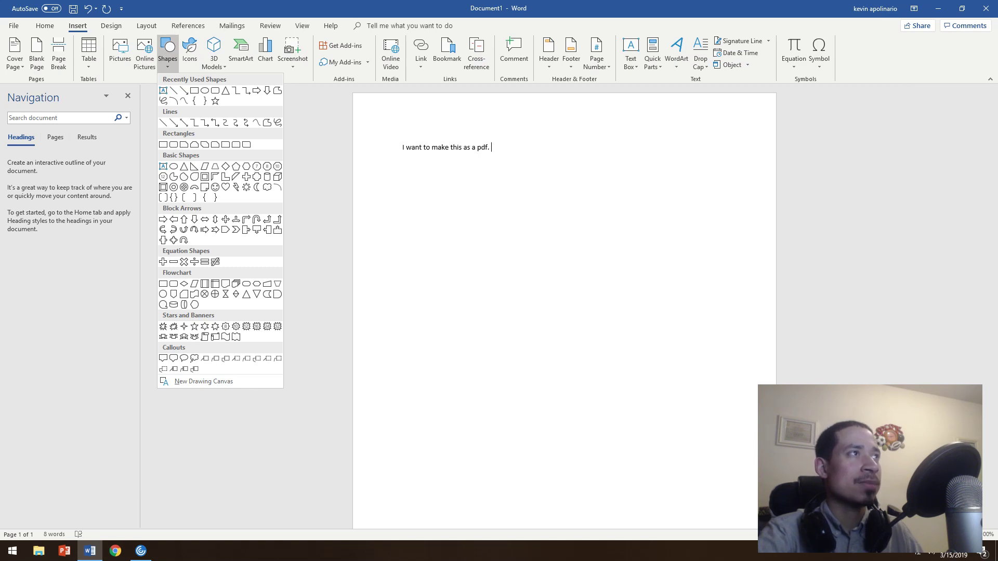
left_click(190, 54)
left_click(886, 63)
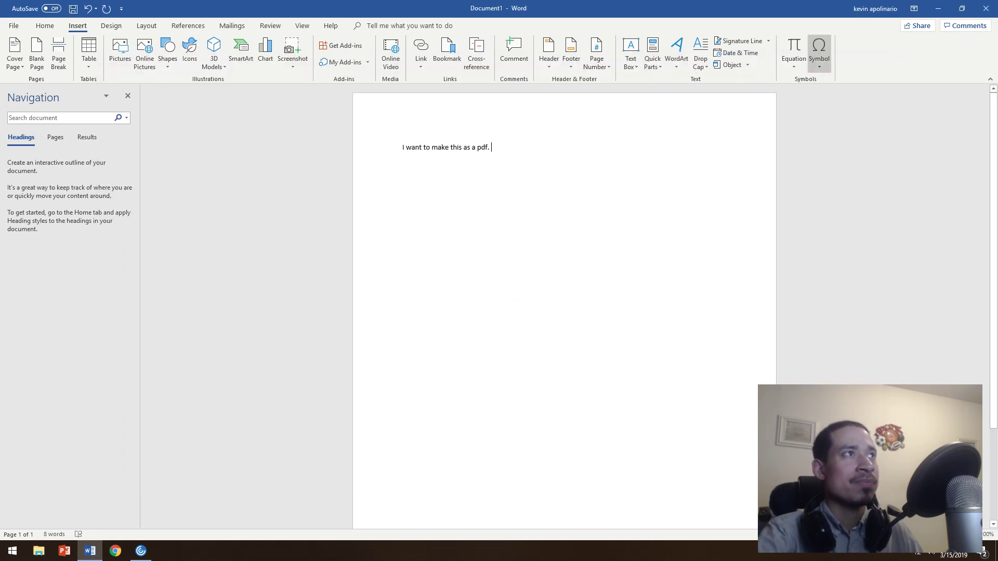
left_click(213, 52)
key("Escape")
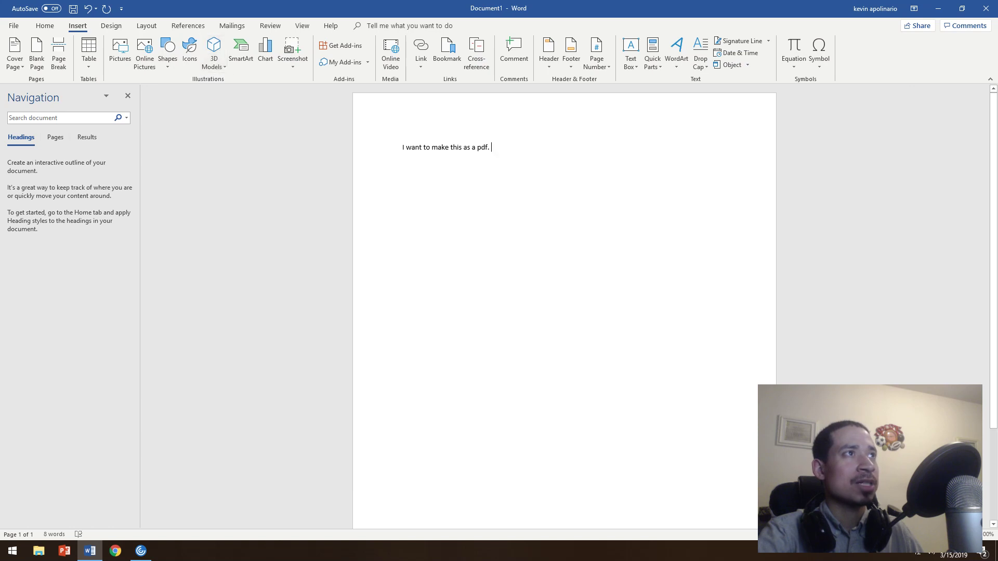
Step: Examine the insert options for screenshots, links, headers, footers and text boxes without adding any of them
left_click(292, 52)
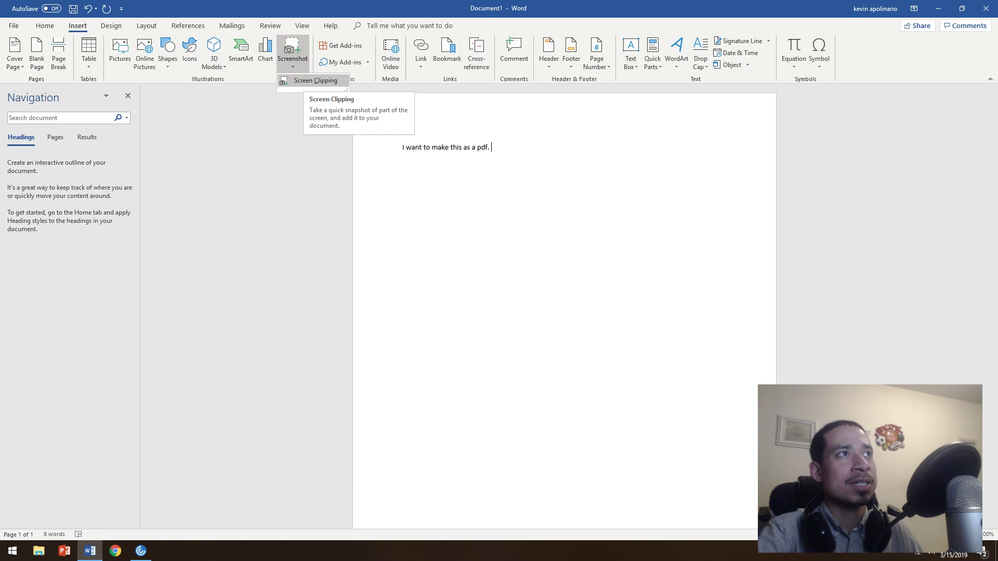
key("Escape")
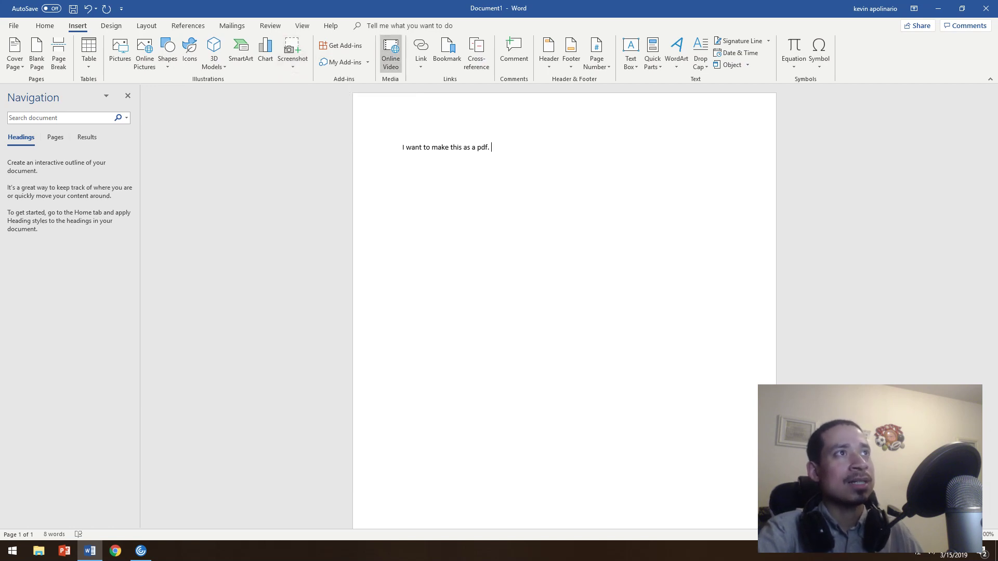
left_click(421, 63)
key("Escape")
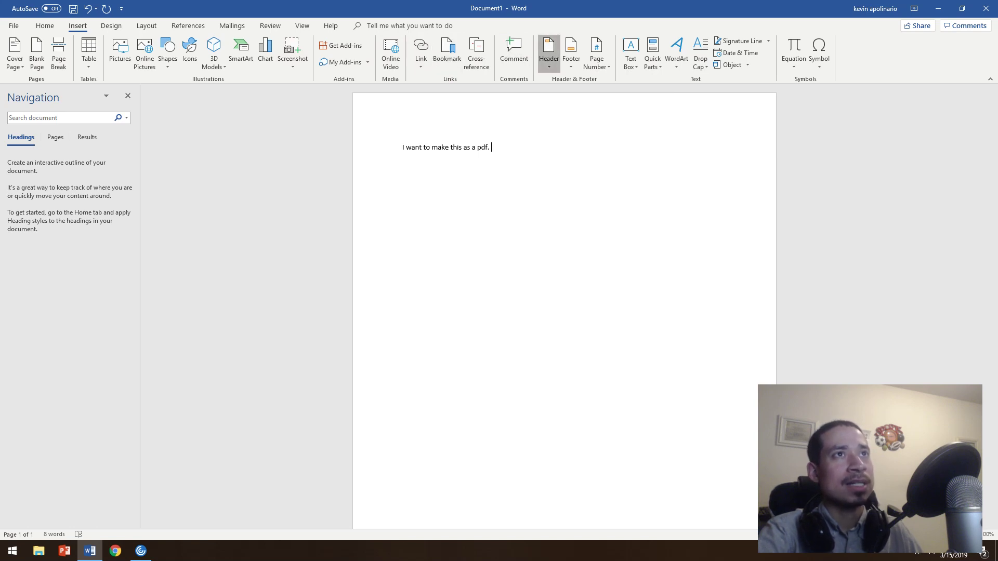
left_click(549, 54)
key("Escape")
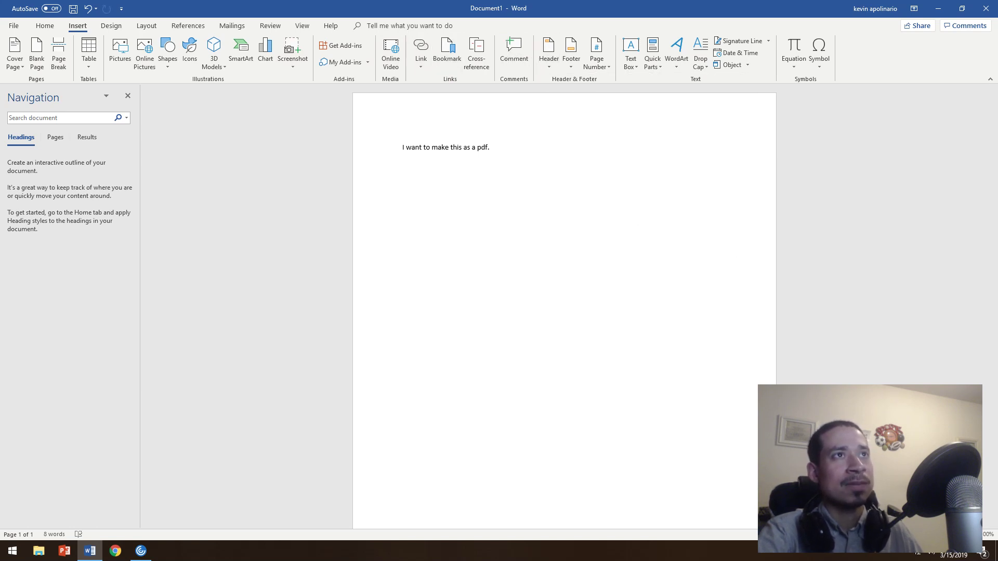
left_click(549, 55)
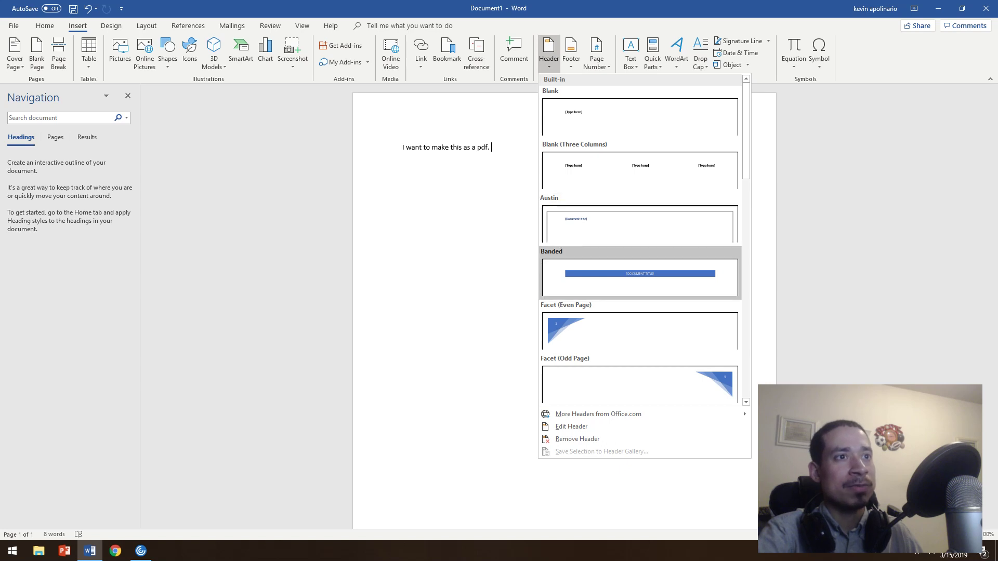
key("Escape")
left_click(571, 54)
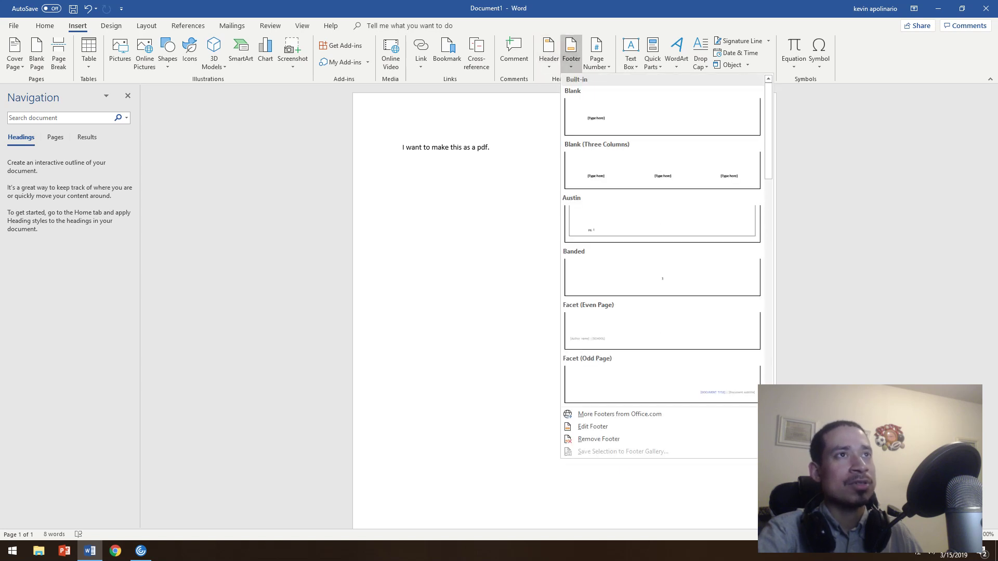
key("Escape")
left_click(631, 54)
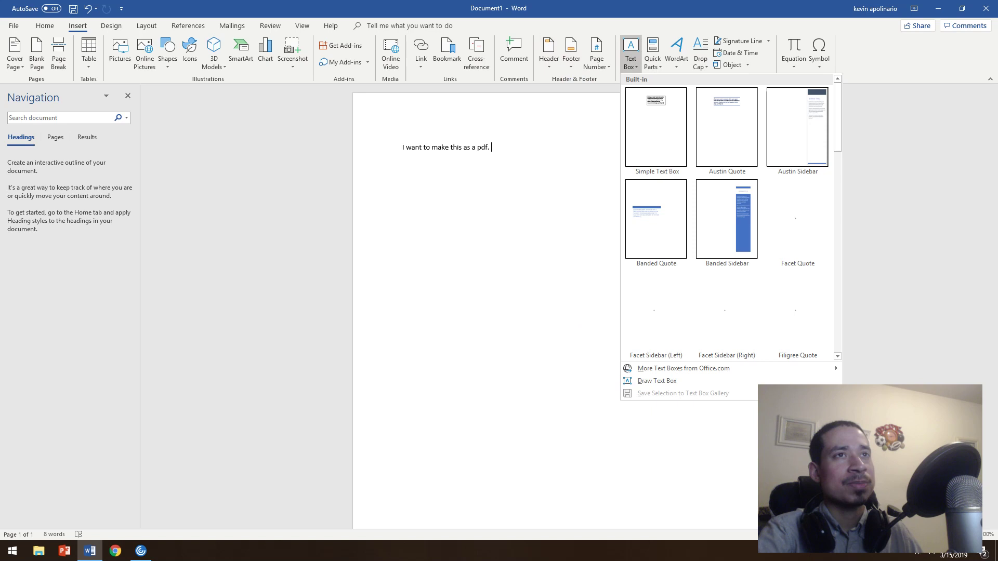
key("Escape")
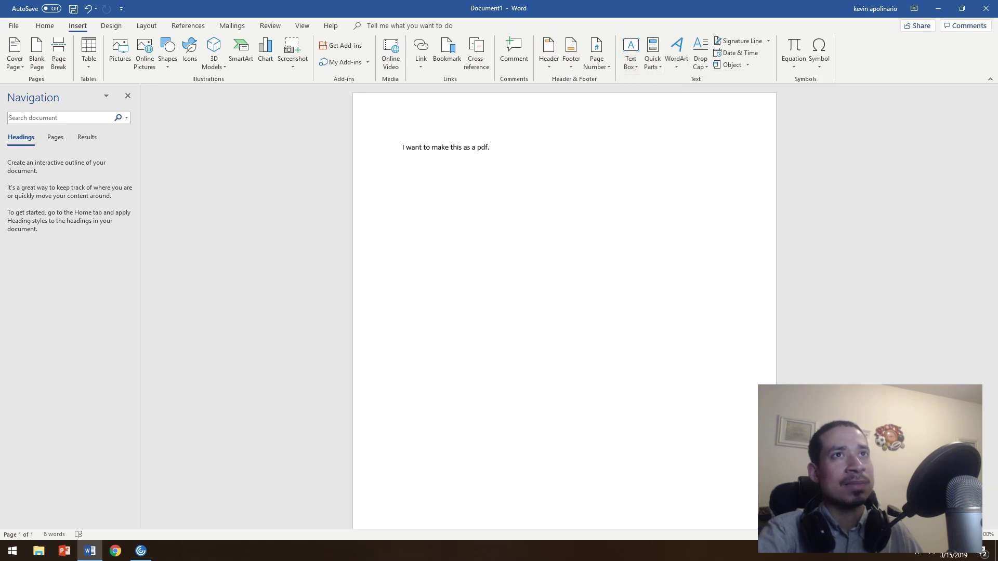
Step: Look through the available design, layout, references, mailings, review, view and help commands
left_click(111, 25)
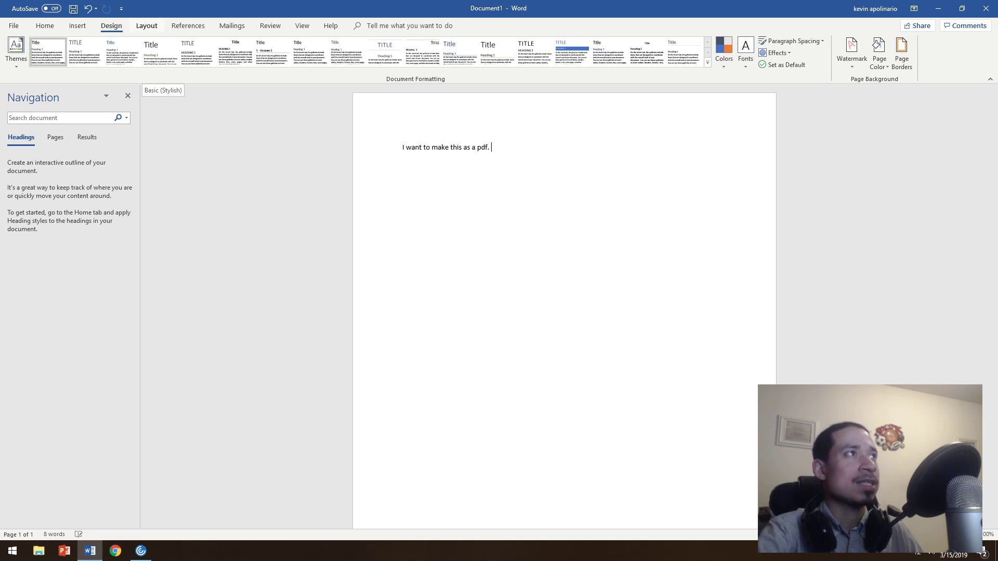
left_click(146, 25)
left_click(188, 26)
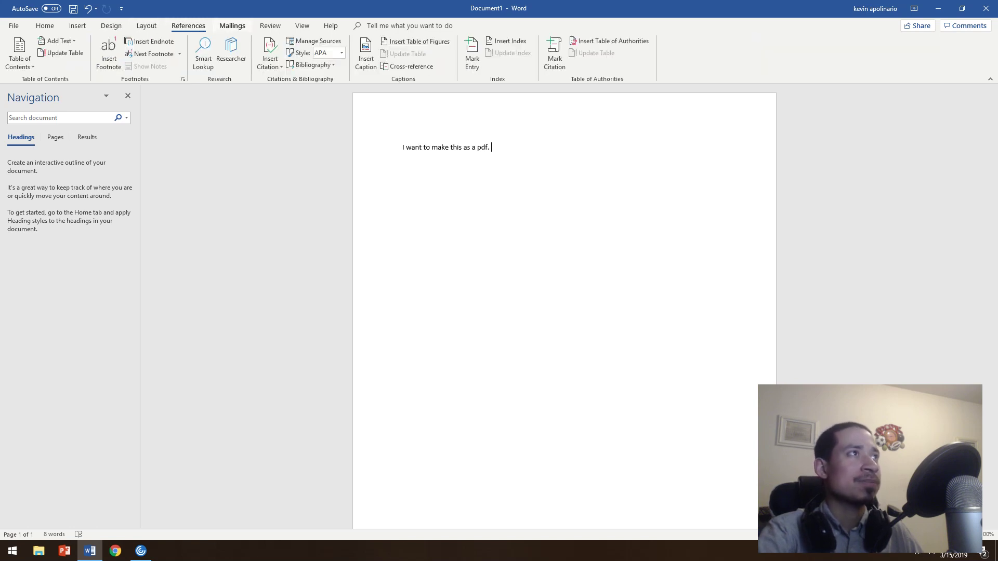
left_click(232, 25)
left_click(270, 26)
left_click(302, 26)
left_click(330, 25)
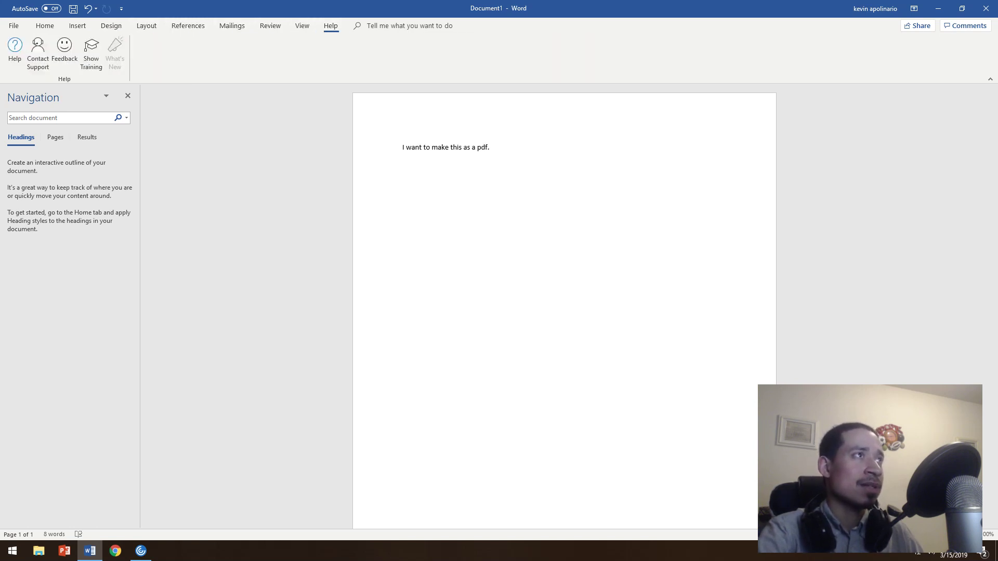
left_click(44, 26)
left_click(232, 26)
left_click(270, 26)
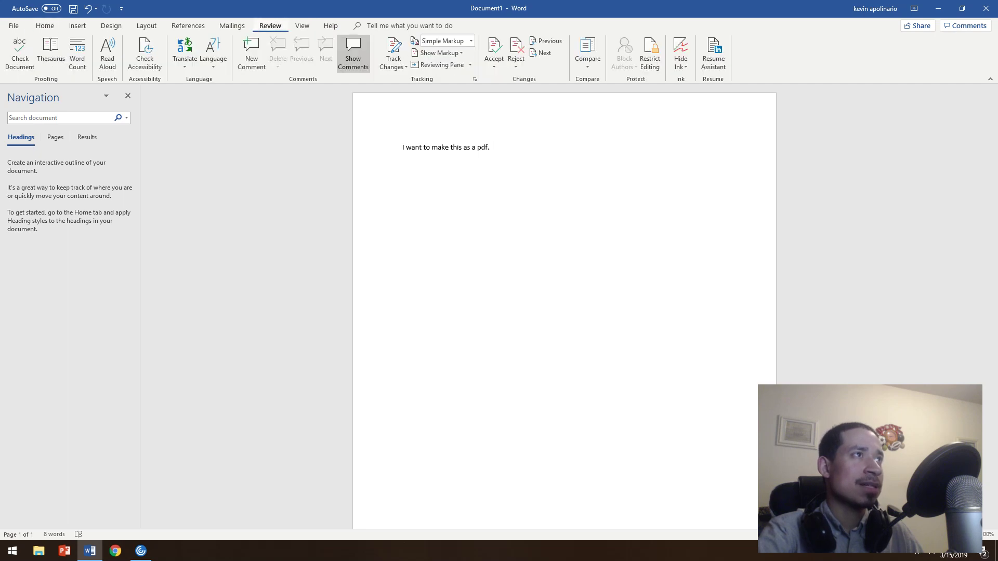
left_click(45, 25)
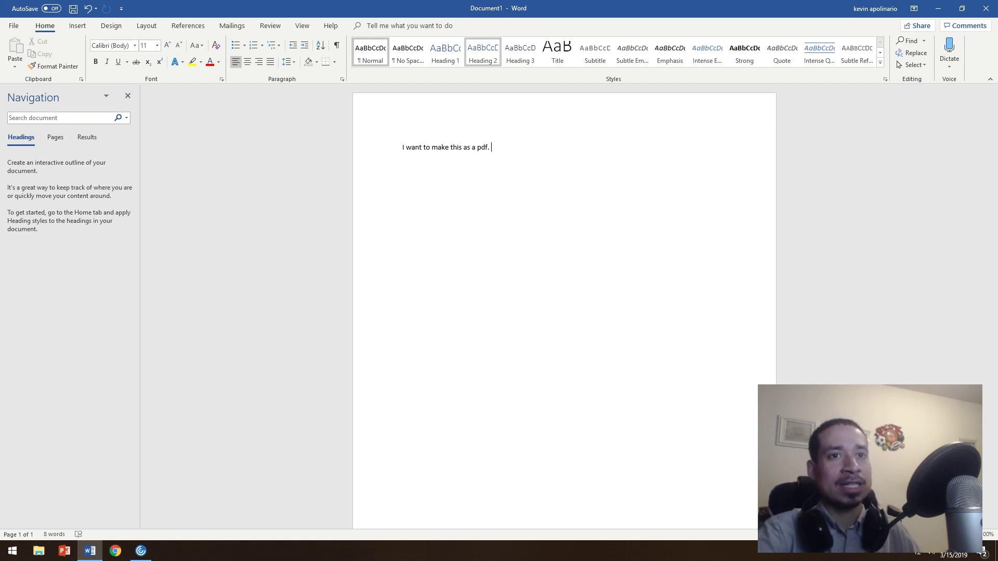
left_click_drag(403, 147, 491, 147)
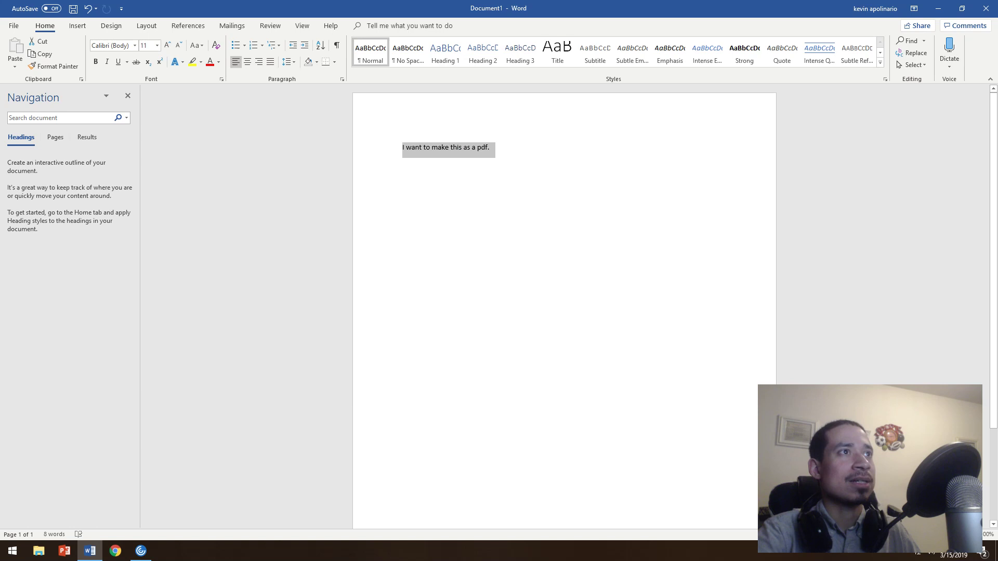
left_click(462, 147)
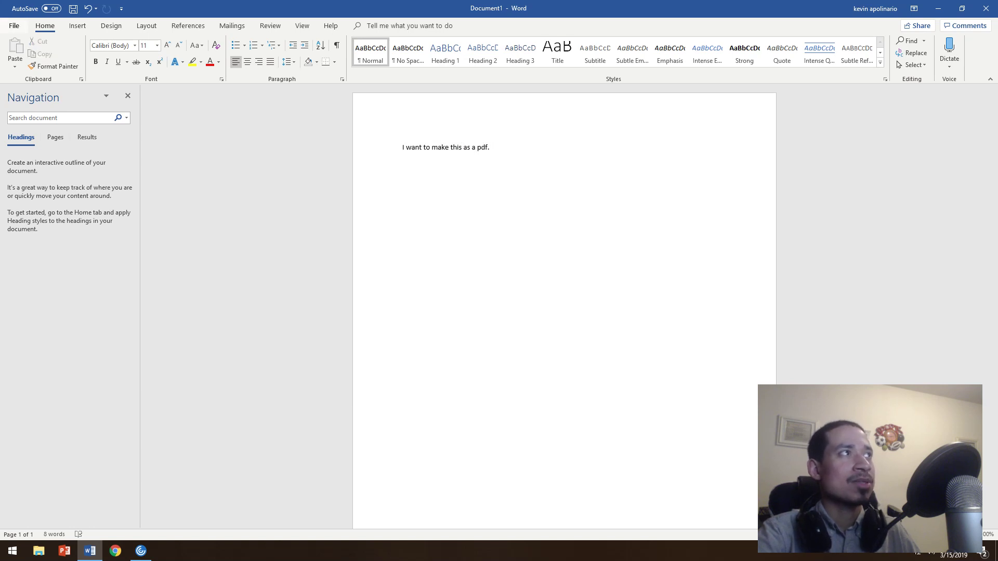
Step: Prepare to save the document in the Documents folder as a PDF named "I want to make this as a pdf.pdf"
left_click(14, 25)
left_click(33, 164)
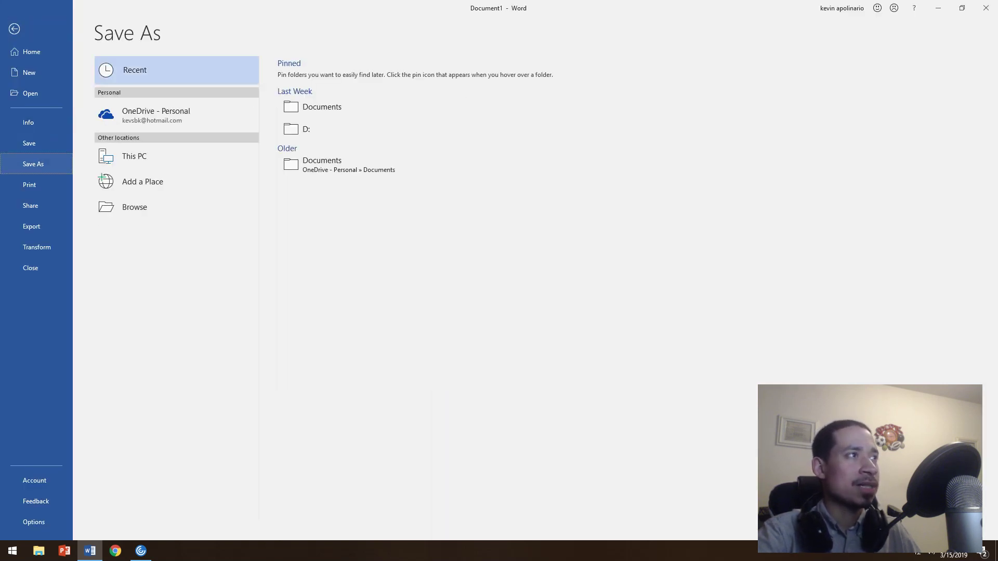
left_click(134, 207)
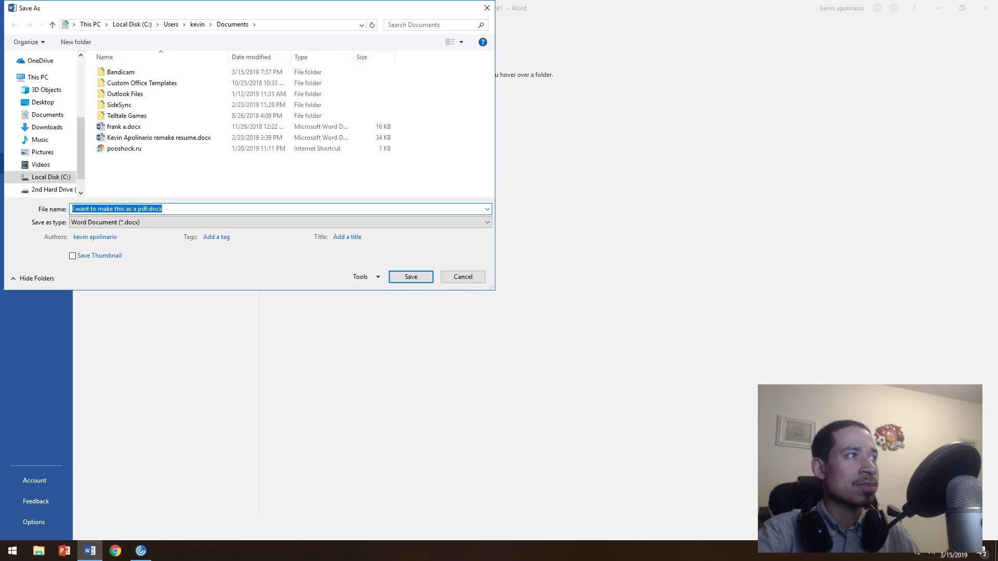
left_click(281, 222)
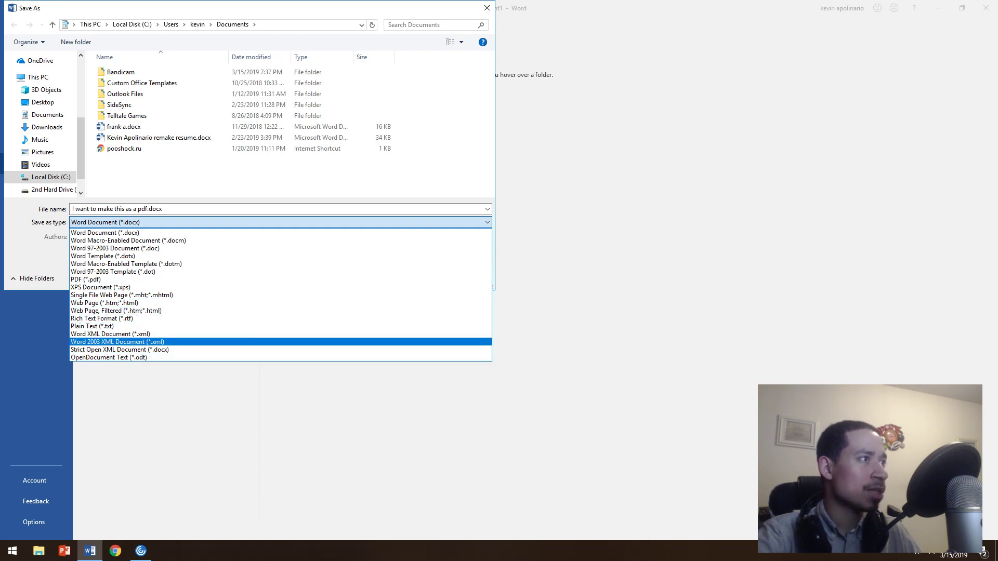
left_click(86, 279)
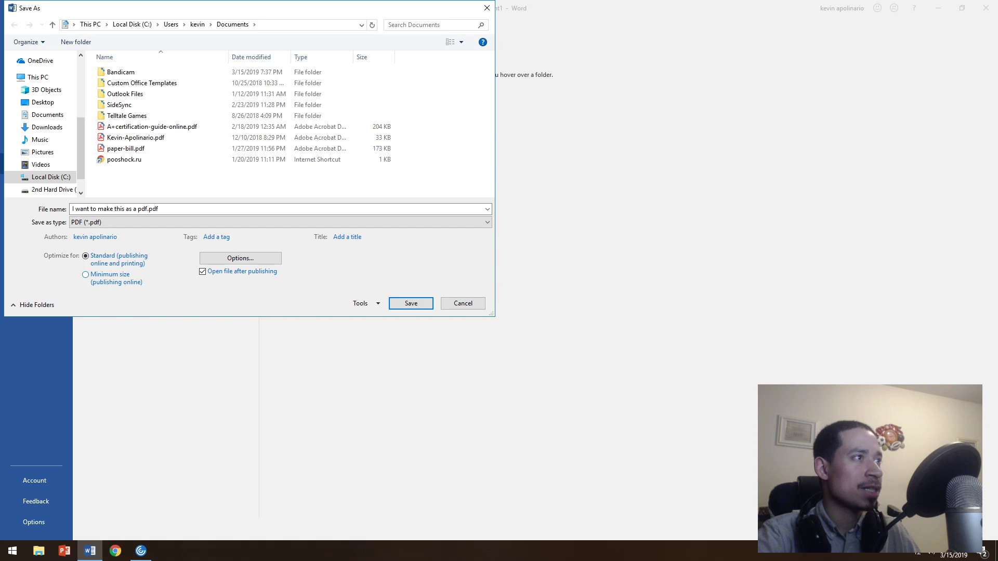
Step: Review the PDF publishing options, save the PDF with Standard optimization for all pages, and close the published file
left_click(85, 274)
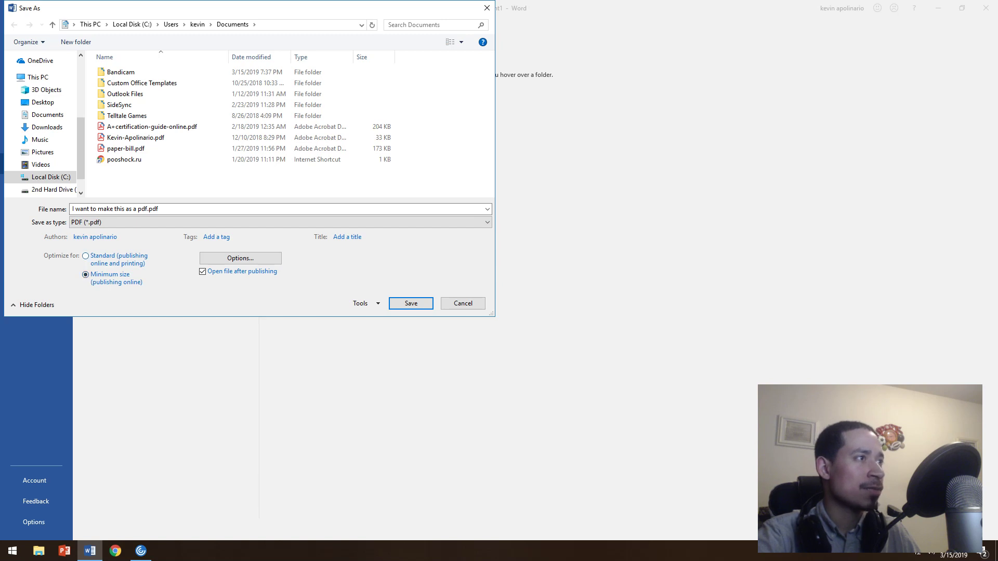
left_click(240, 258)
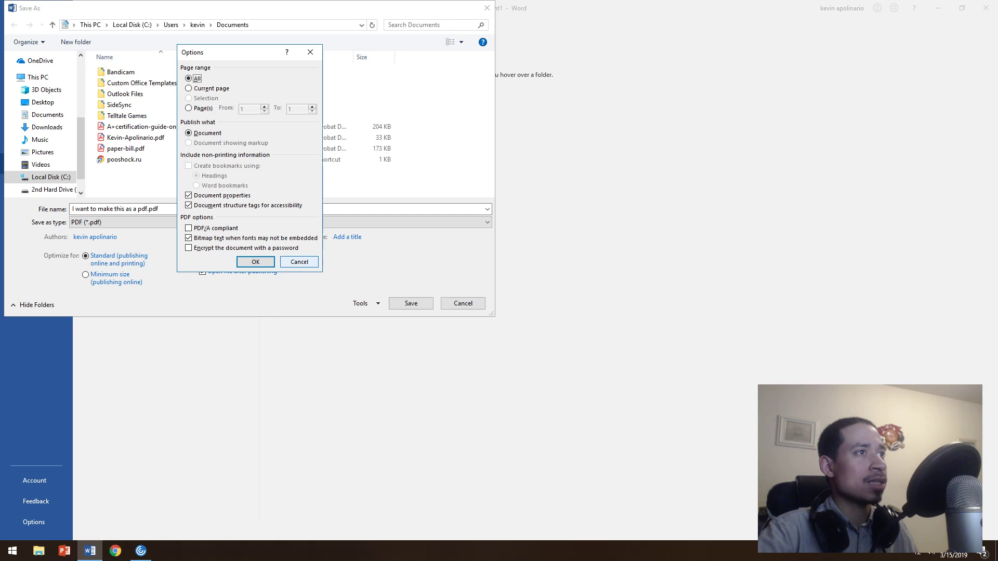
left_click(255, 262)
key("Return")
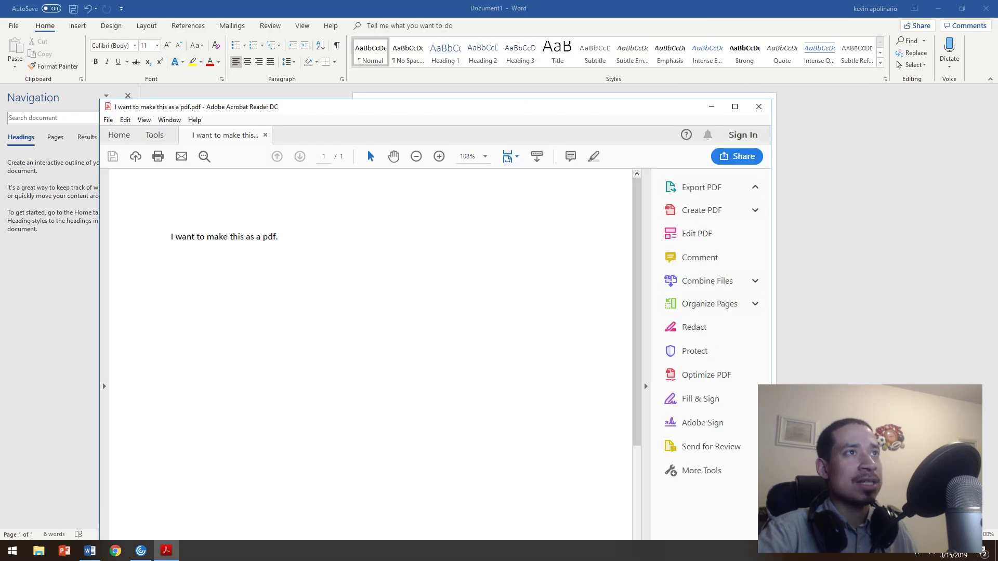
left_click(759, 105)
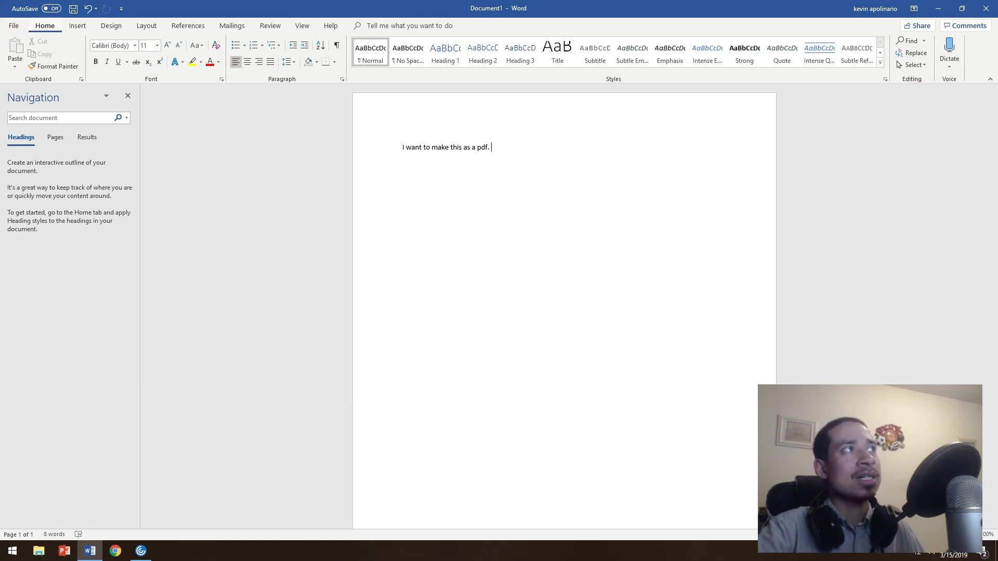
left_click(14, 25)
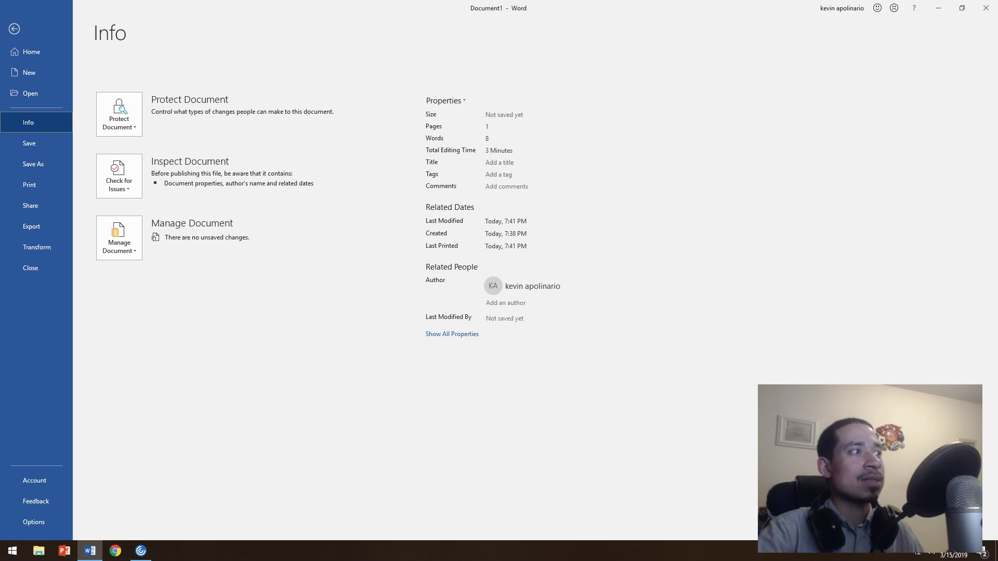
left_click(33, 522)
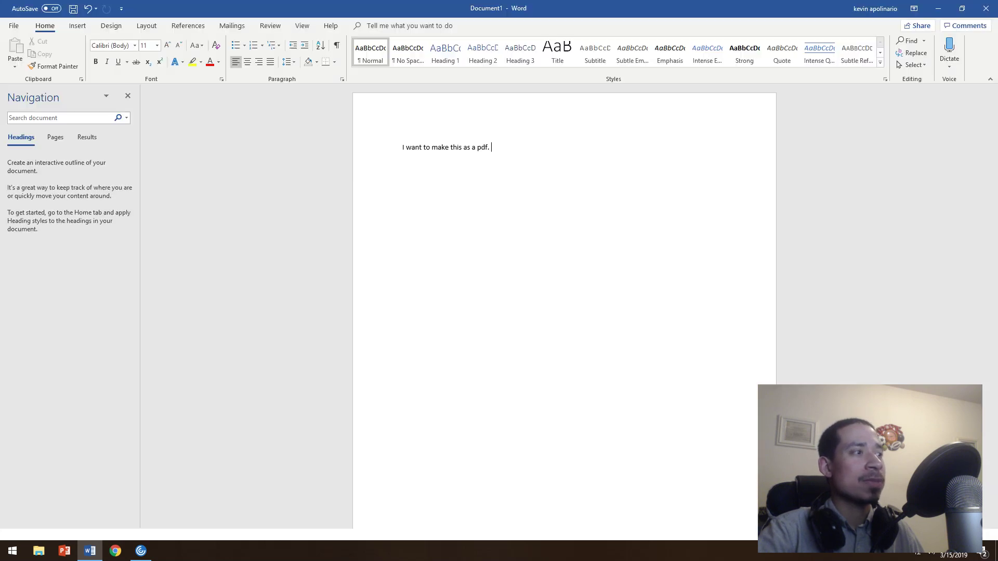
left_click(690, 434)
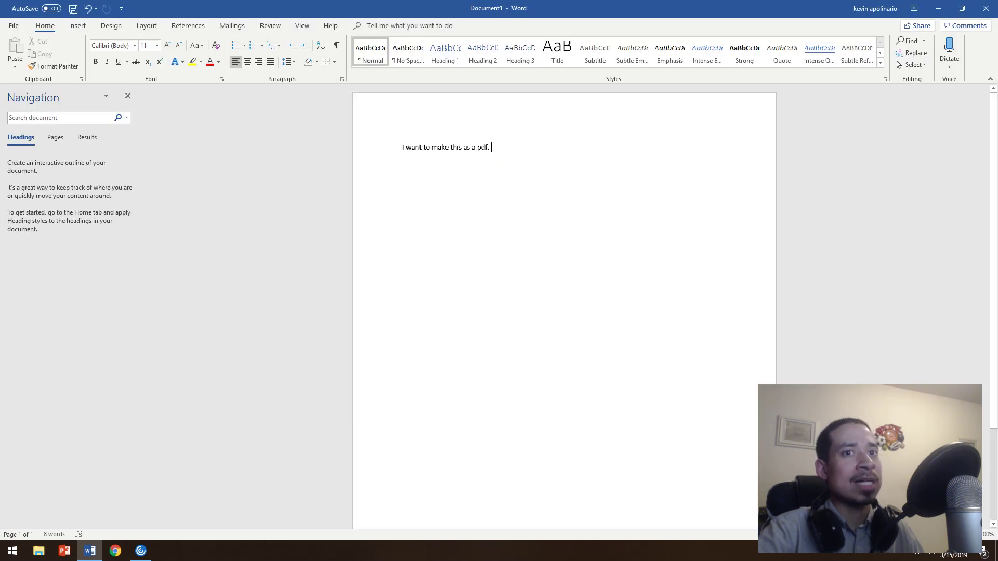
Step: Examine the add-ins in the Word options and the list of available COM add-ins without changing anything
left_click(14, 26)
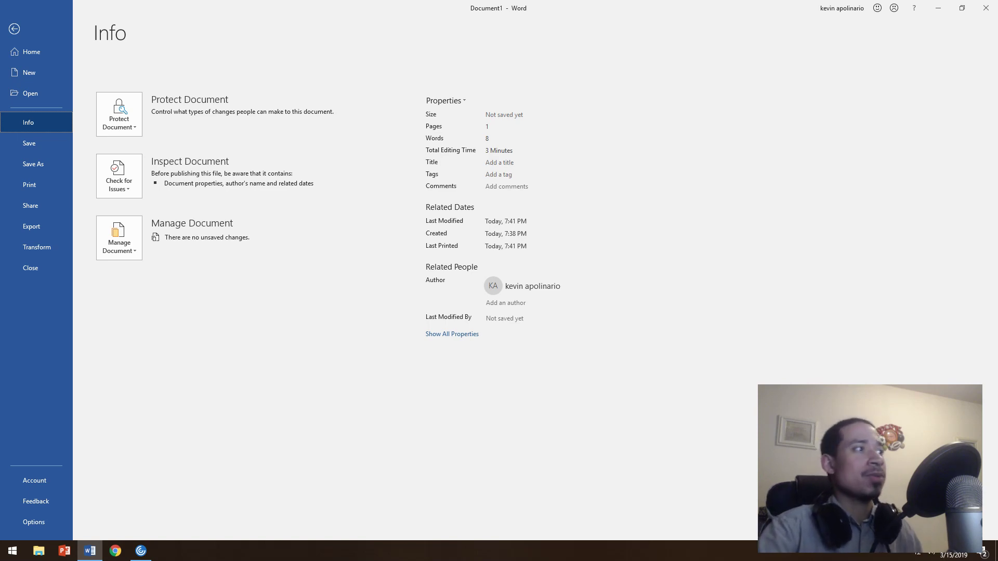
left_click(34, 522)
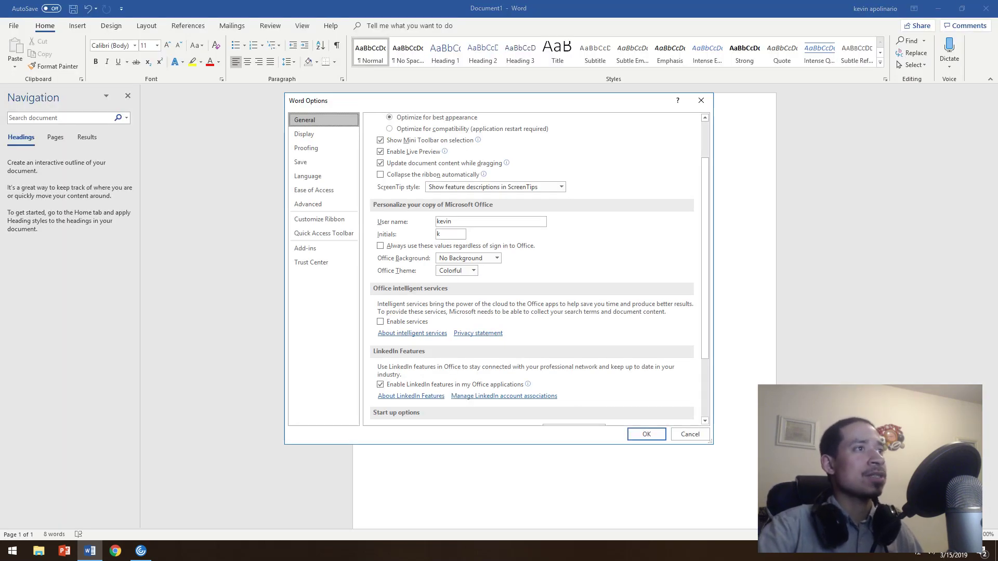
left_click(323, 248)
left_click(491, 413)
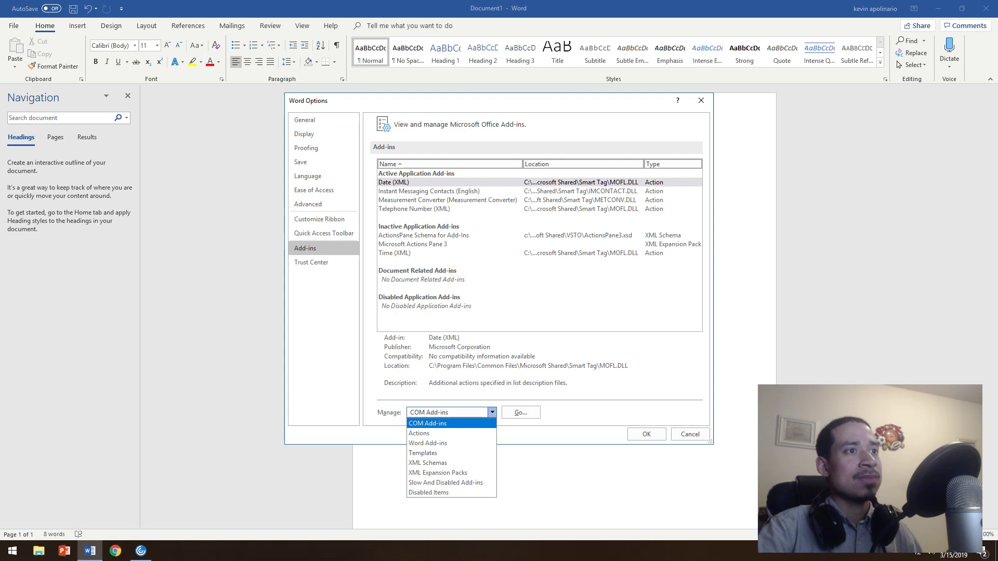
left_click(492, 412)
left_click(520, 412)
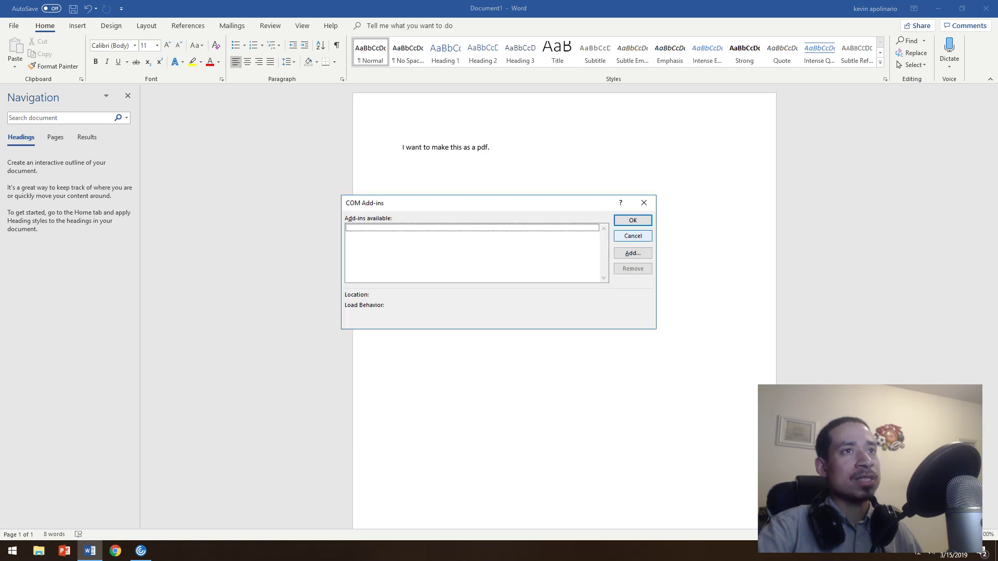
left_click(633, 236)
Step: Examine the Word add-ins management window, including its XML expansion packs, and close it without changes
left_click(14, 25)
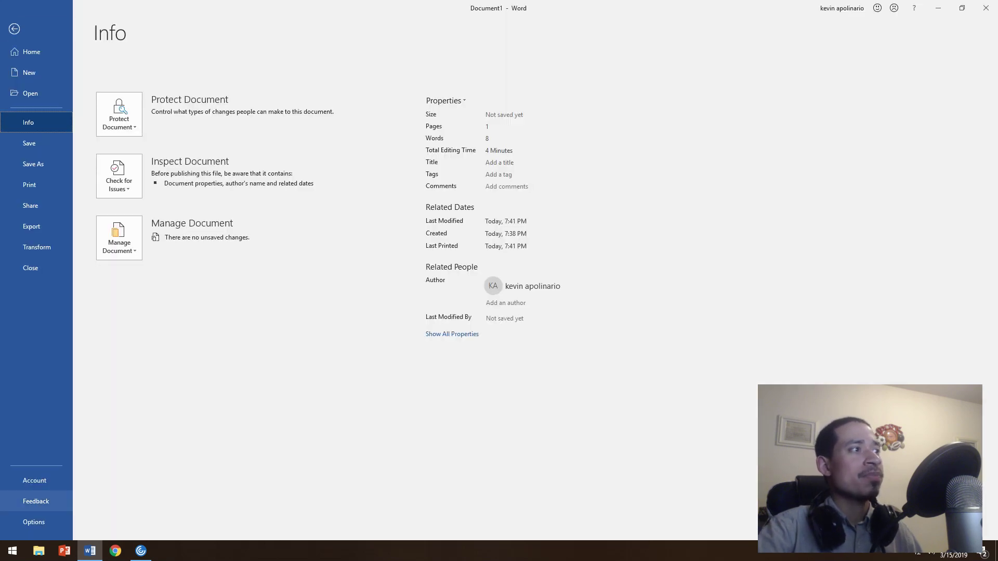
left_click(33, 522)
left_click(306, 248)
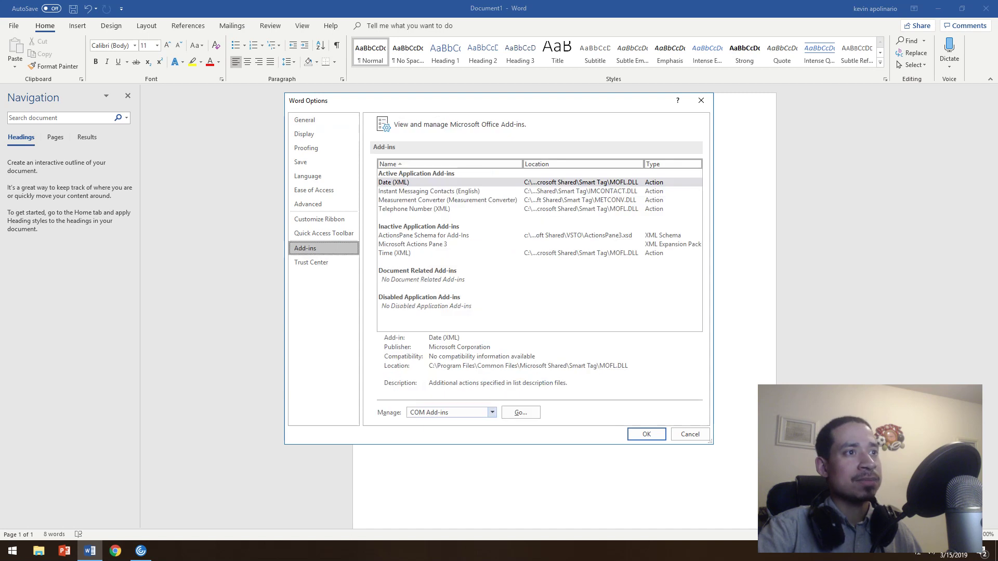
left_click(492, 412)
left_click(428, 443)
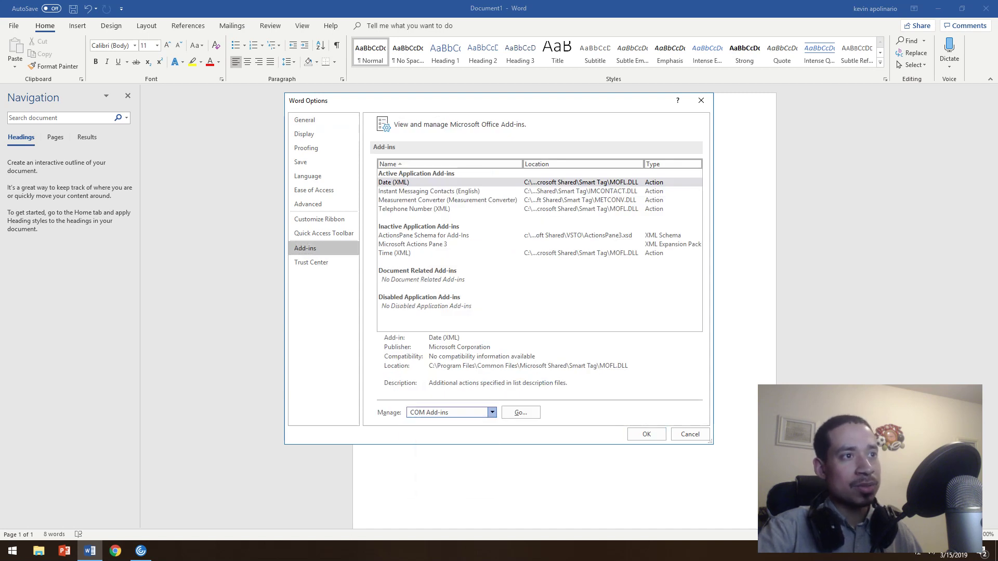
left_click(520, 412)
left_click(486, 177)
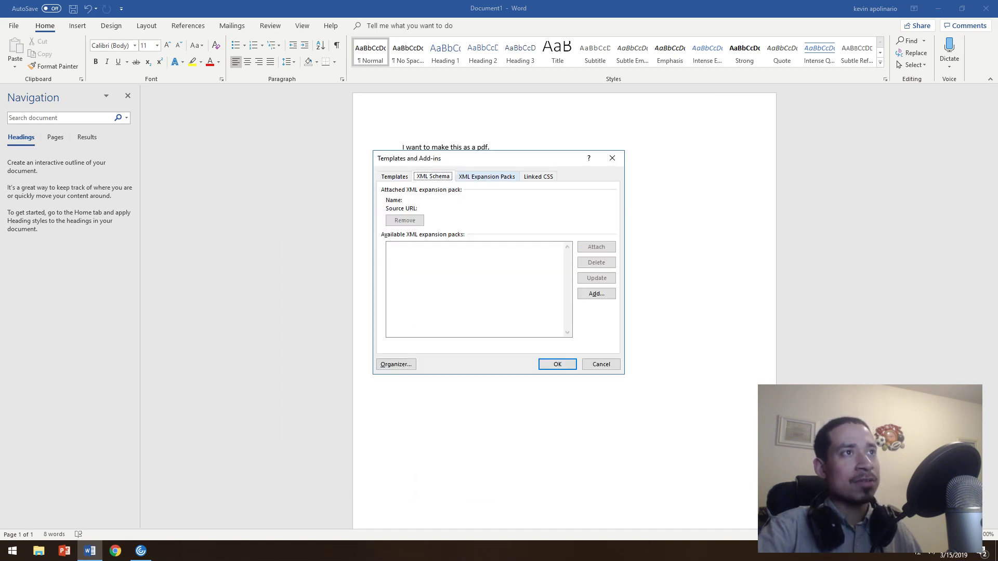
left_click(612, 158)
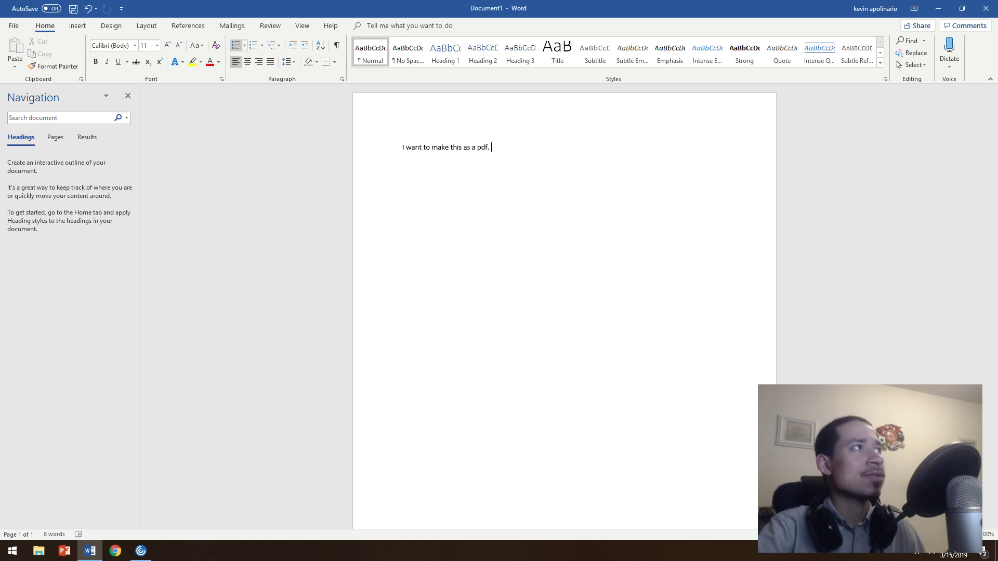
Step: Set the Office background to Calligraphy in the general Word options and apply it
key("alt+f")
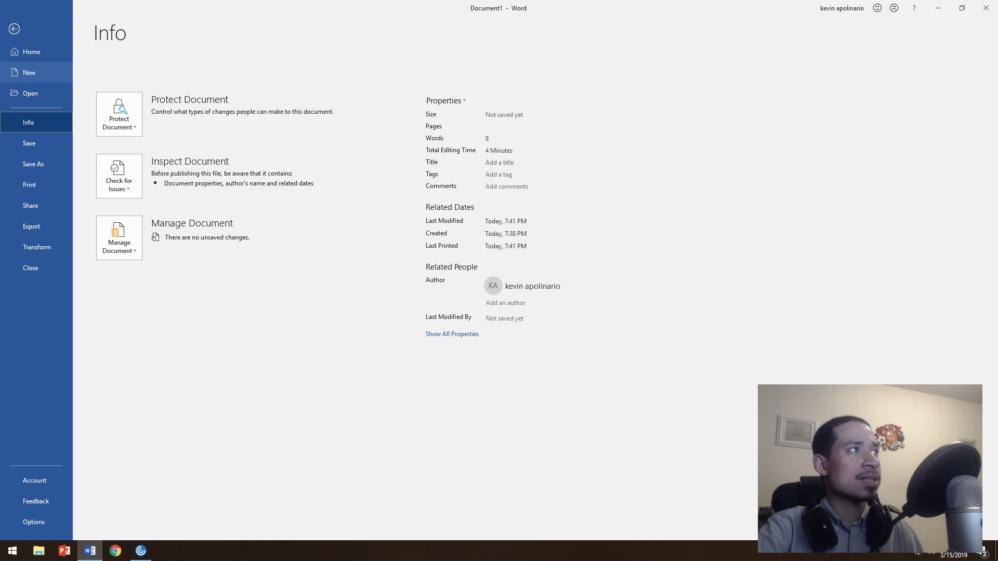
left_click(119, 114)
left_click(37, 122)
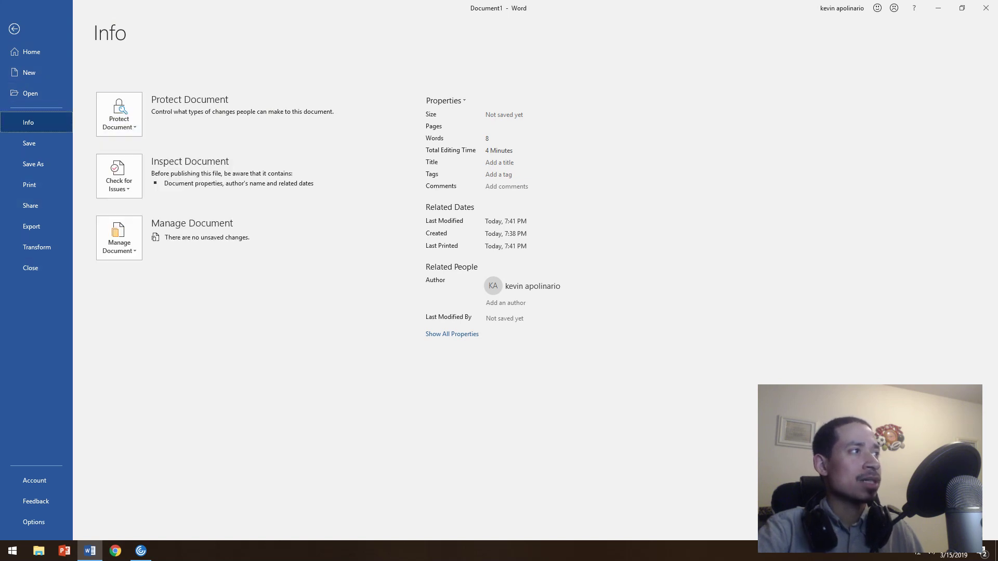
left_click(34, 522)
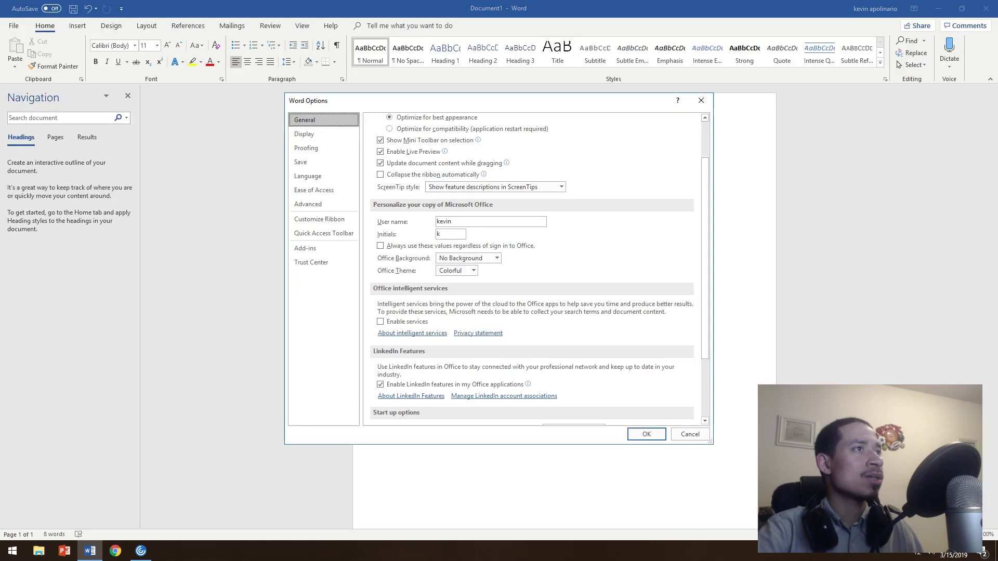
scroll(539, 269, "up", 2)
scroll(539, 268, "up", 1)
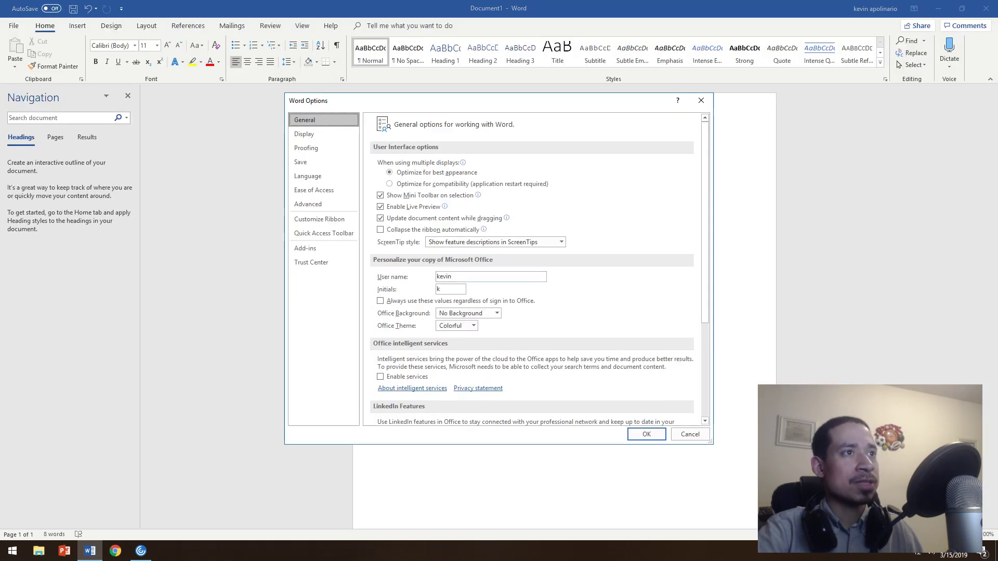
scroll(473, 181, "down", 5)
left_click(497, 168)
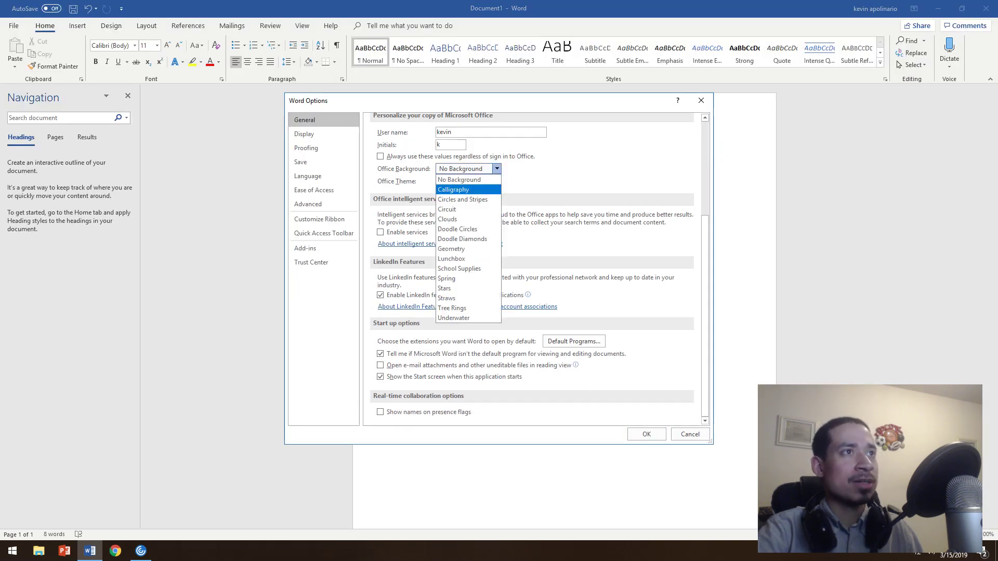
left_click(453, 189)
left_click(497, 169)
left_click(453, 187)
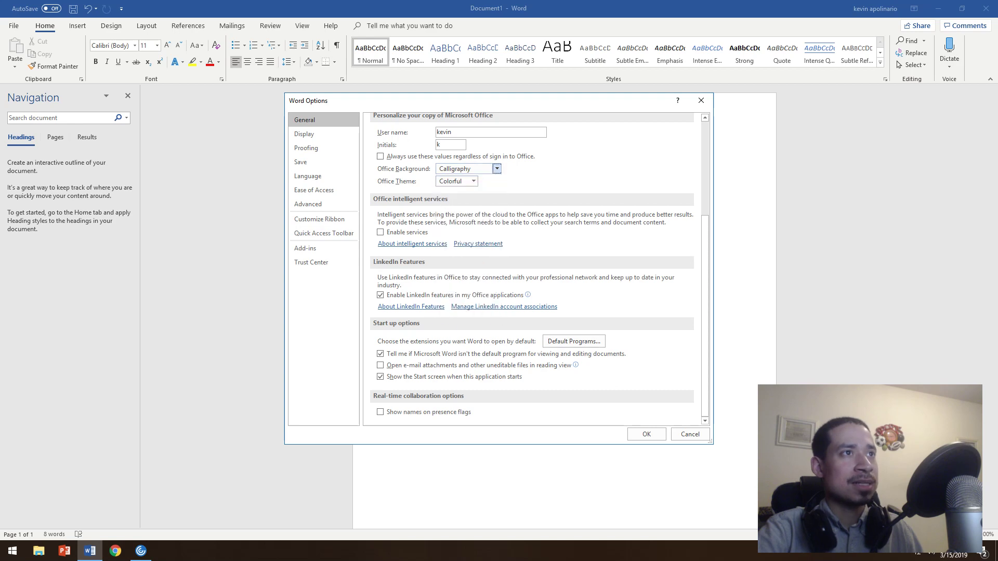
left_click(646, 434)
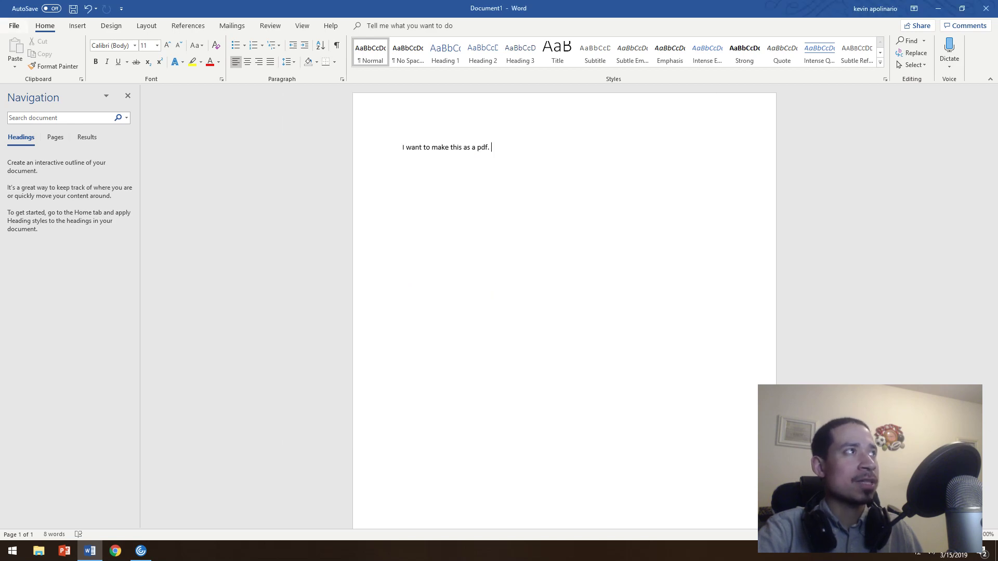
Step: Set the Office background to No Background and the Office theme to Dark Gray in the general options
left_click(14, 25)
left_click(19, 522)
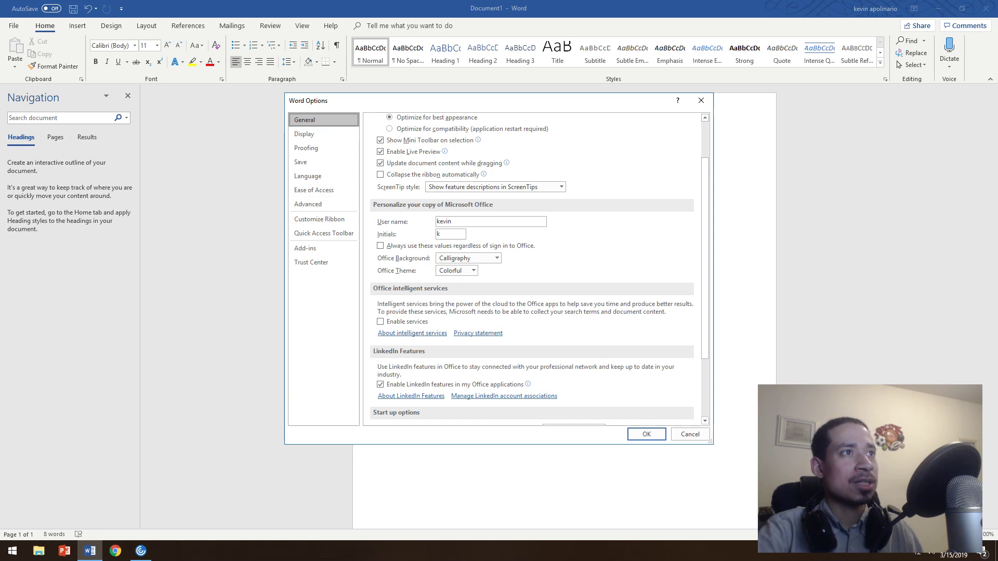
scroll(533, 268, "up", 2)
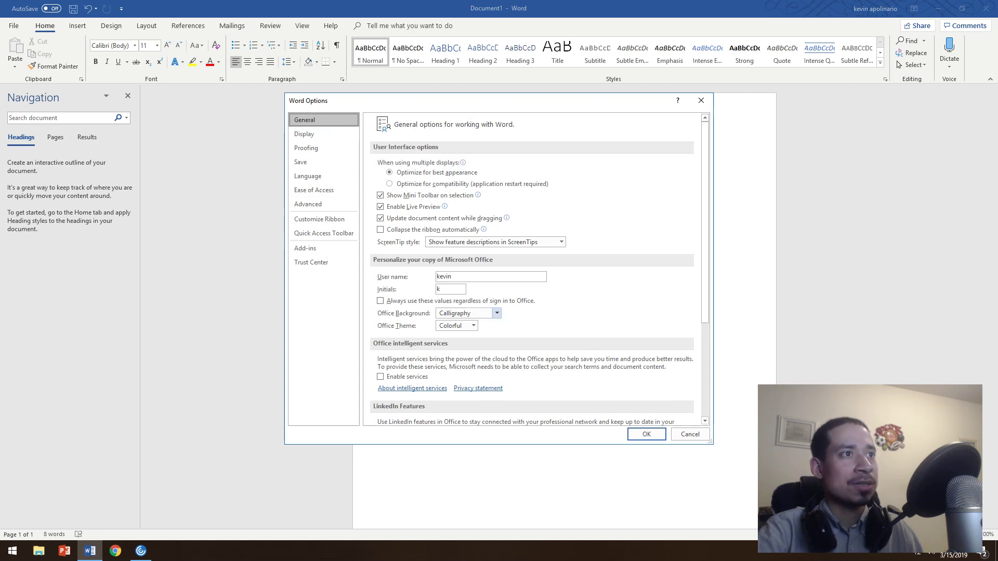
left_click(496, 313)
left_click(457, 323)
left_click(474, 325)
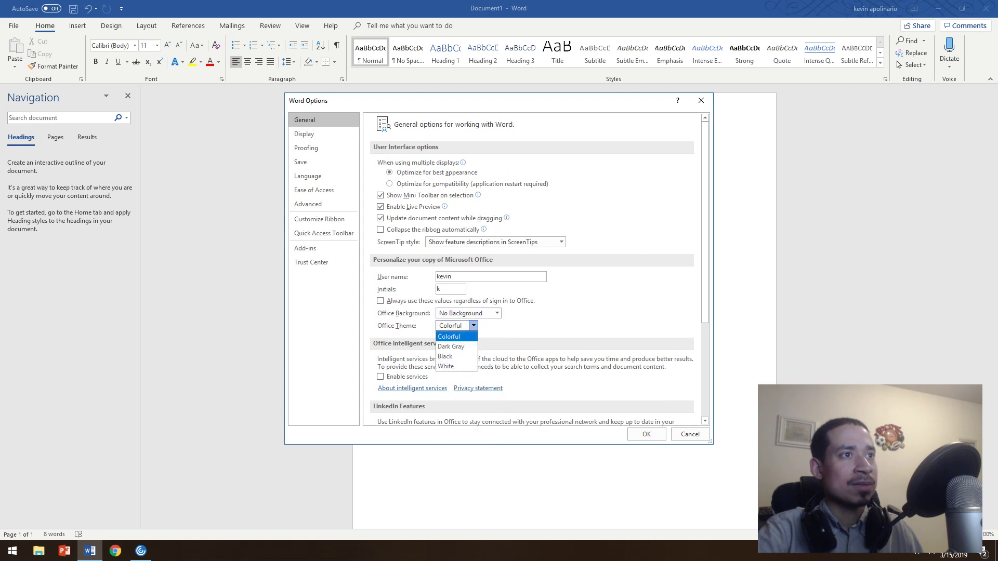
left_click(451, 346)
key("Return")
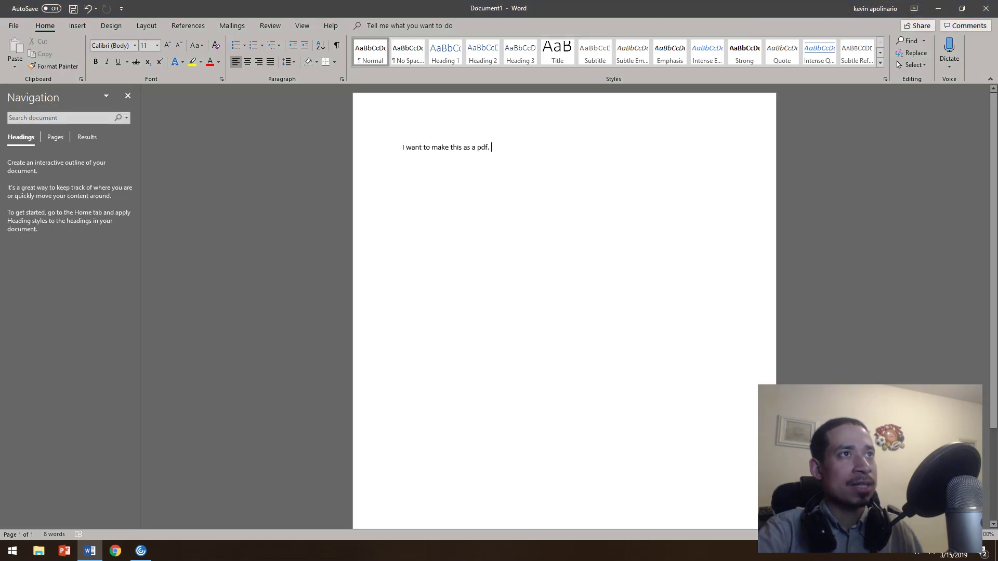
Step: Set the Office theme to Colorful in the general Word options and apply it
left_click(14, 26)
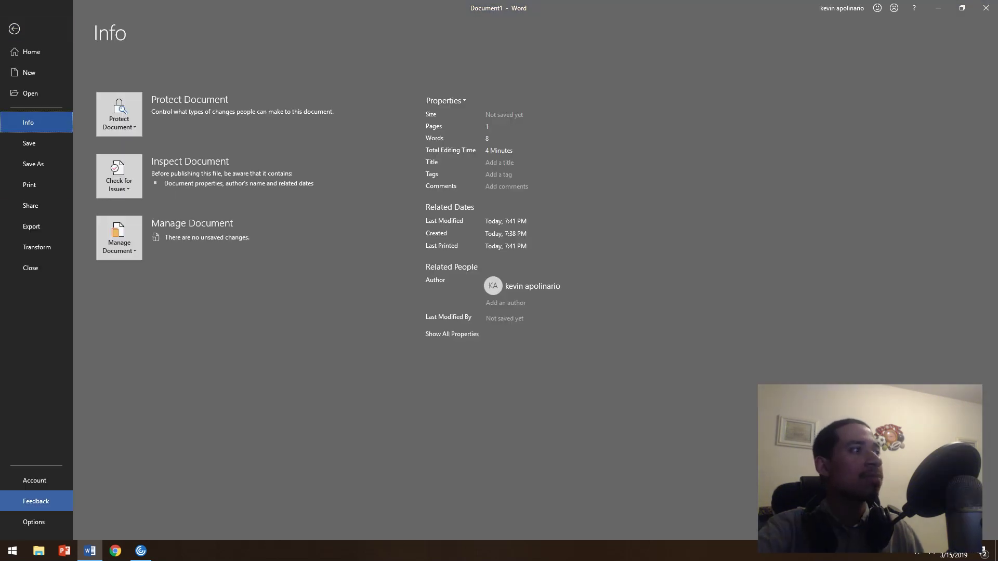
left_click(34, 522)
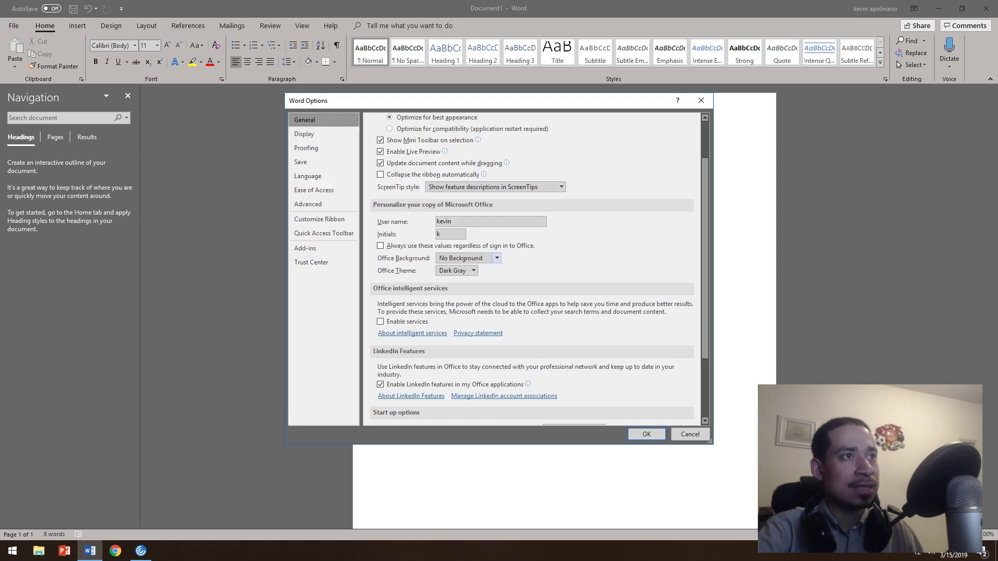
left_click(474, 270)
left_click(451, 281)
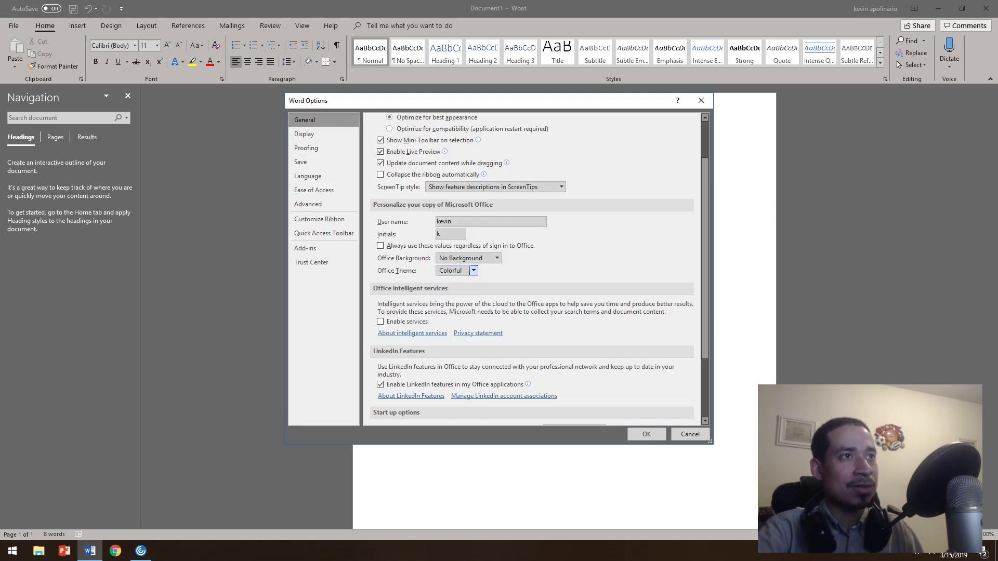
key("Return")
Step: Reopen the Word options and examine the Display and Proofing settings without changing anything
left_click(14, 25)
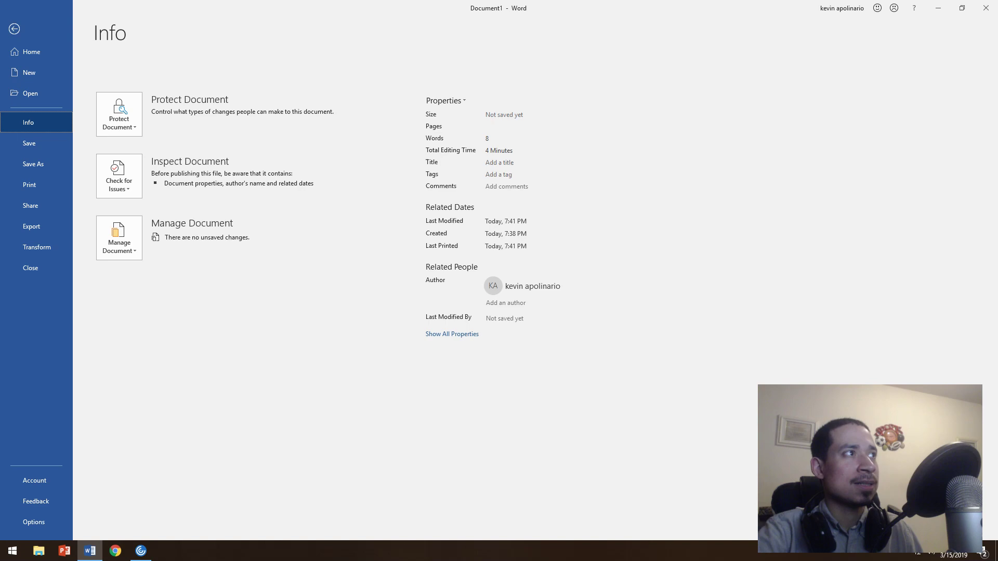
left_click(34, 522)
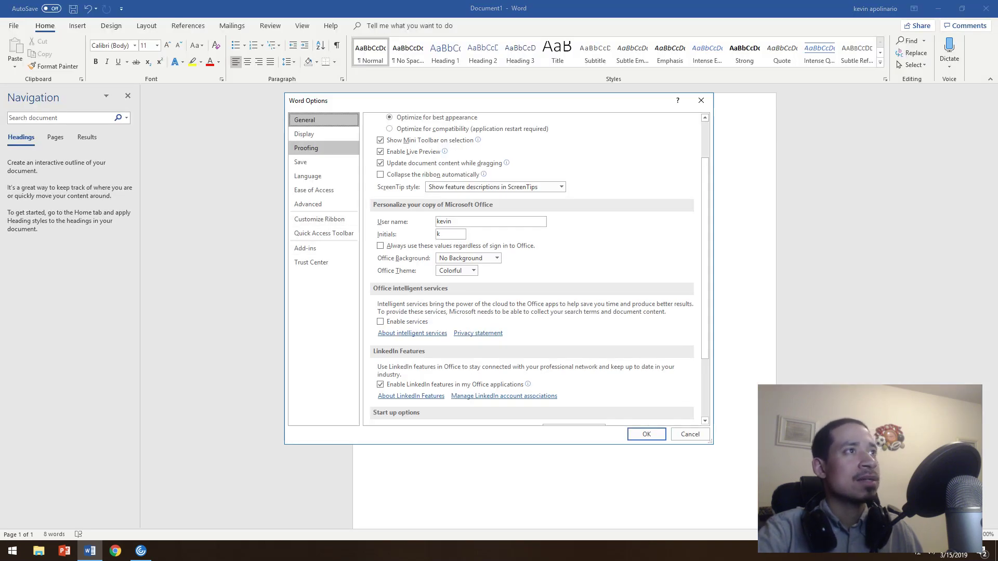
left_click(304, 133)
left_click(306, 147)
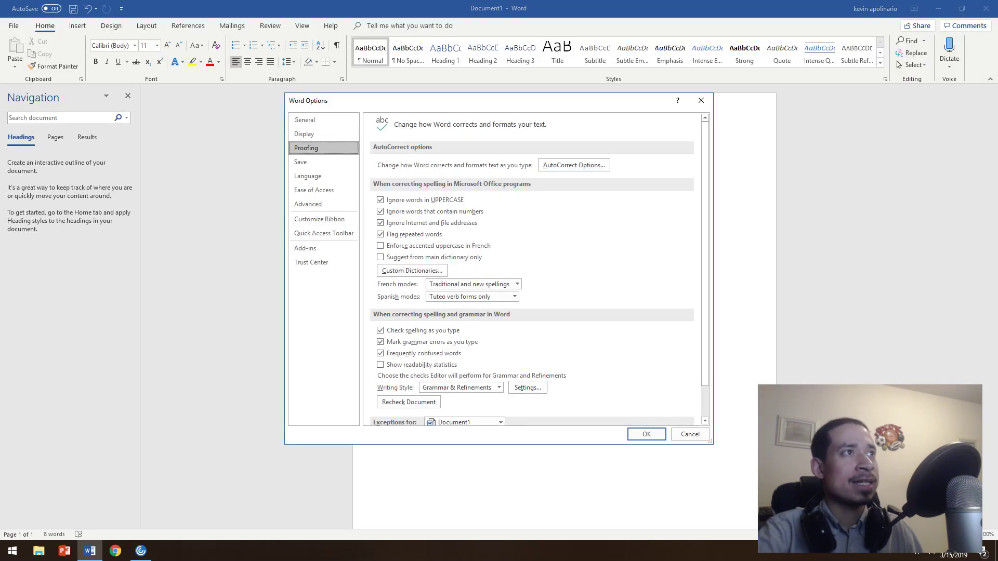
Step: Examine the default save formats, keeping Word Document (*.docx), and the list of additional editing languages in the Word options
left_click(300, 162)
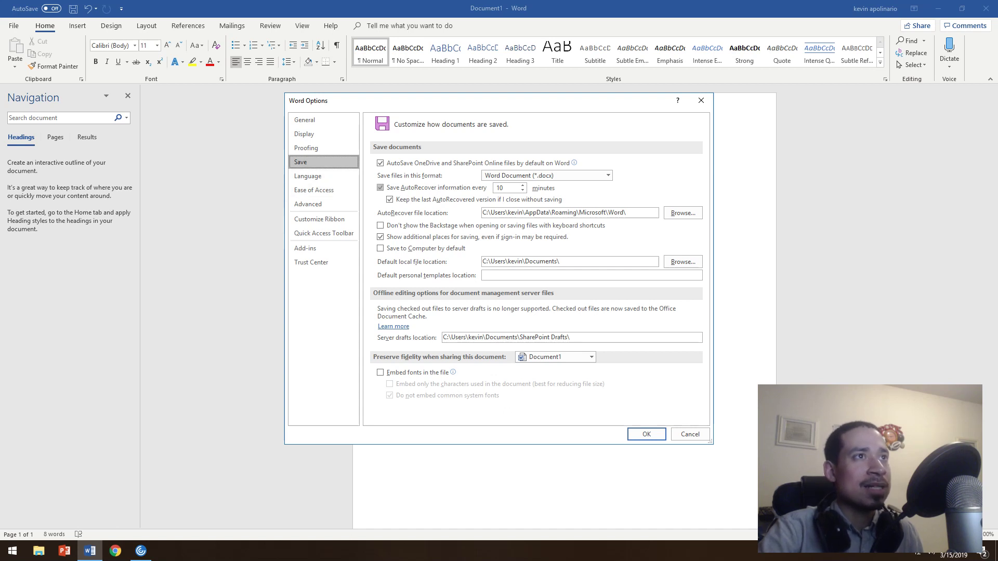
left_click(608, 175)
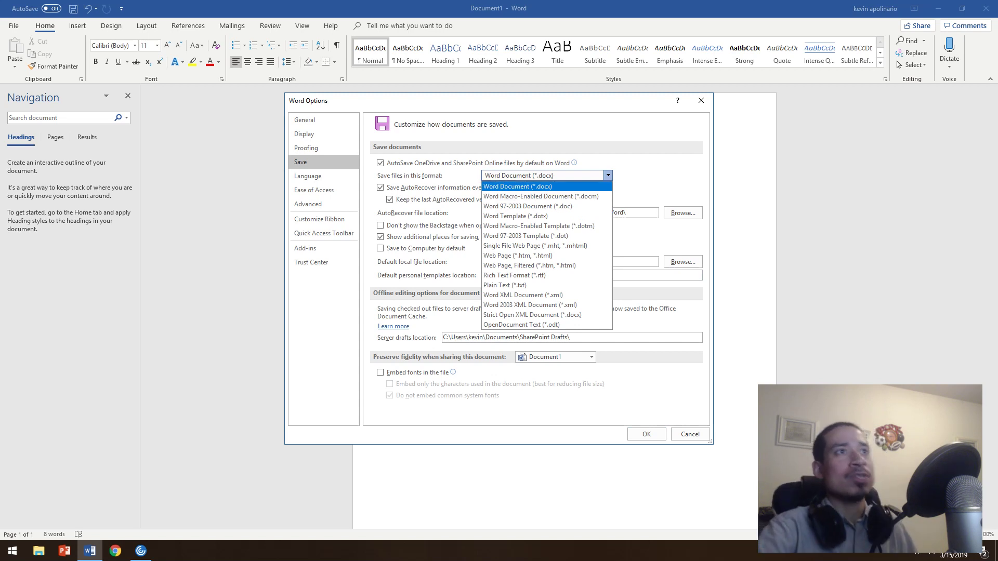
left_click(517, 186)
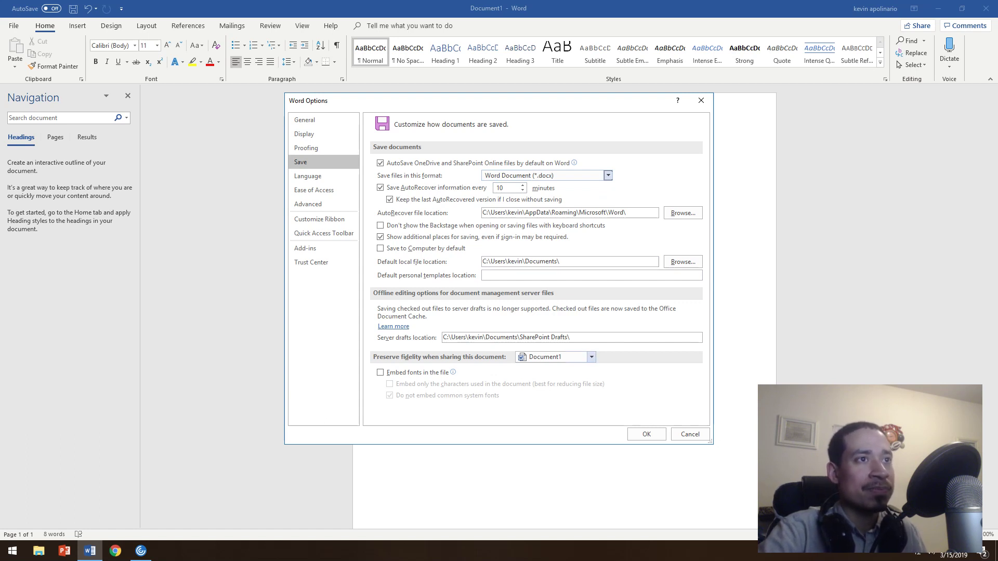
left_click(324, 175)
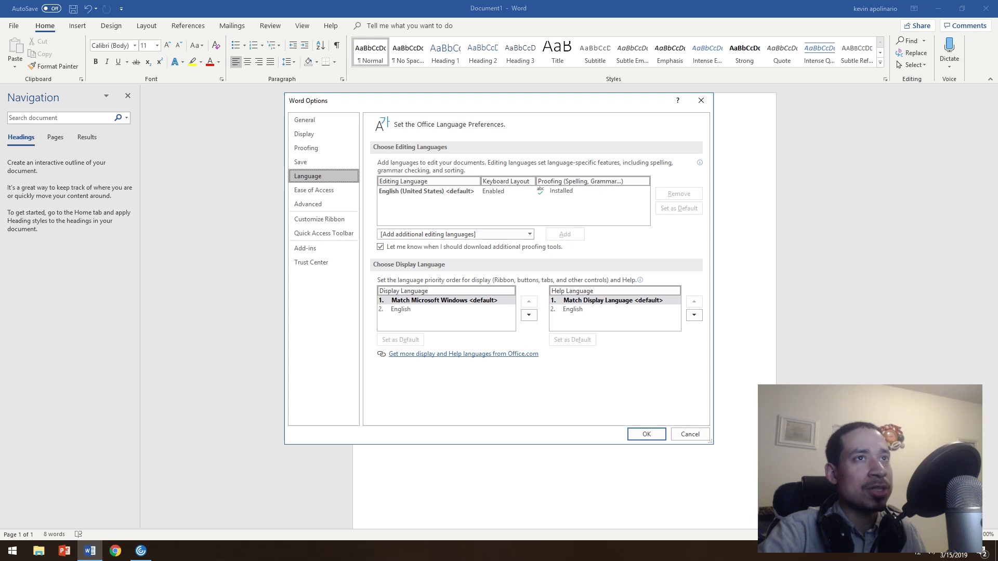
left_click(529, 234)
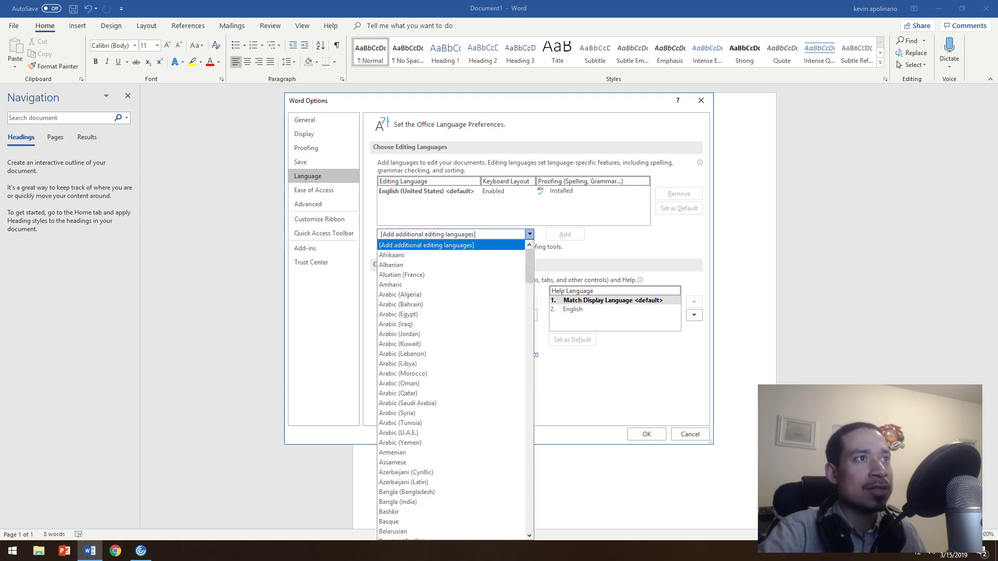
left_click(529, 234)
Step: Look through the Ease of Access, Advanced, Customize Ribbon, Quick Access Toolbar and Add-ins categories of the Word options
left_click(323, 203)
left_click(323, 189)
left_click(324, 204)
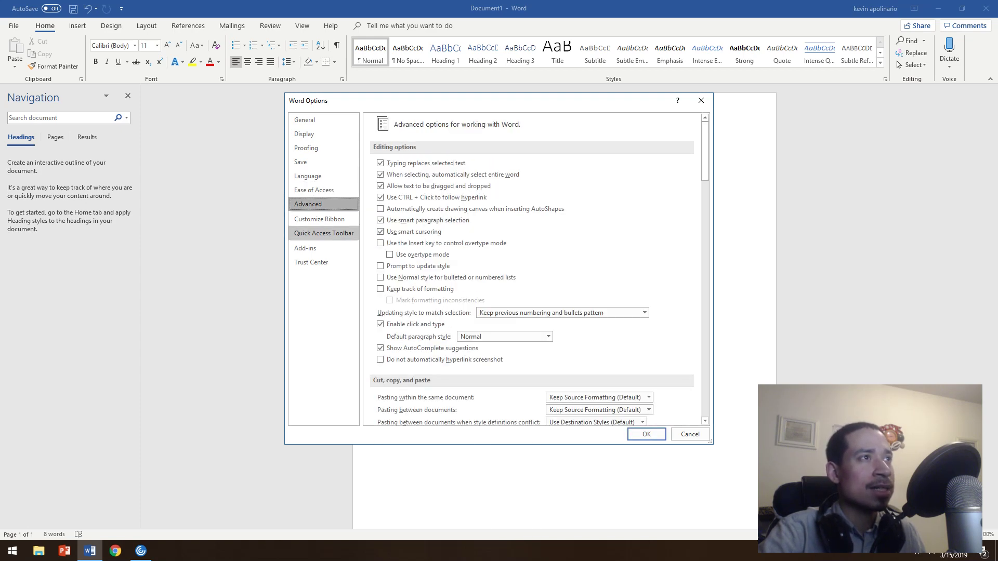
left_click(319, 219)
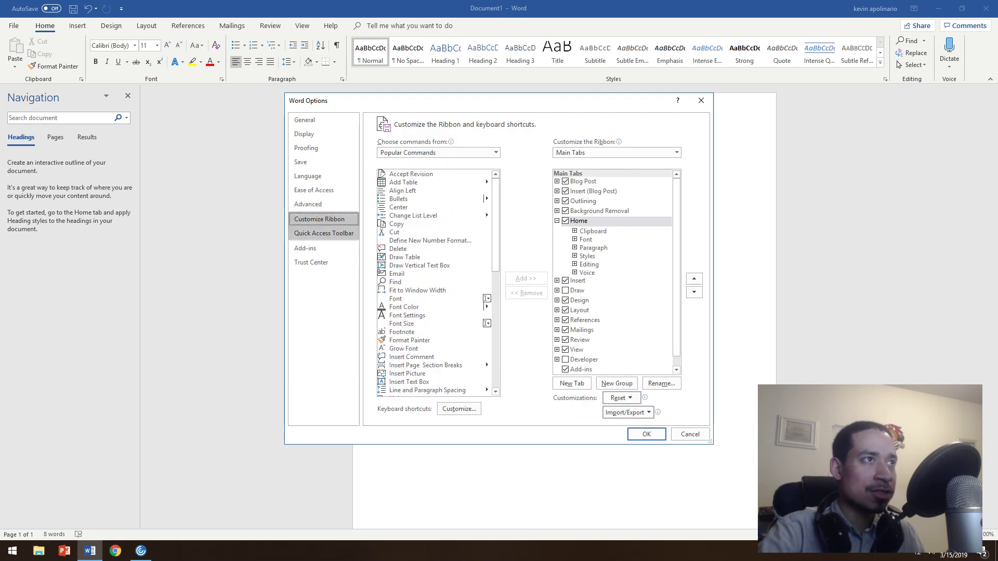
left_click(324, 233)
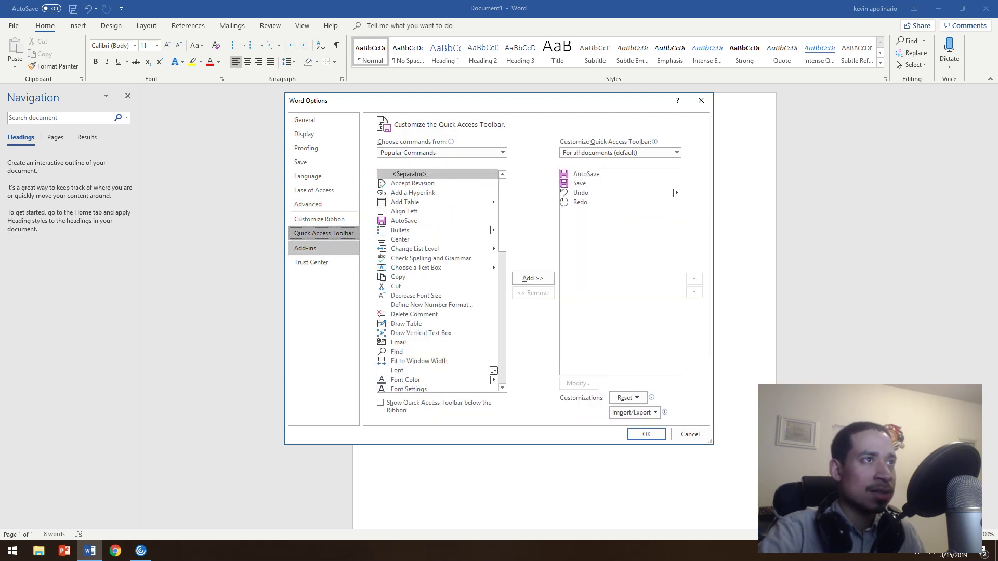
left_click(305, 247)
Step: Examine the macro settings in the Trust Center and leave the Word options without saving changes
left_click(311, 262)
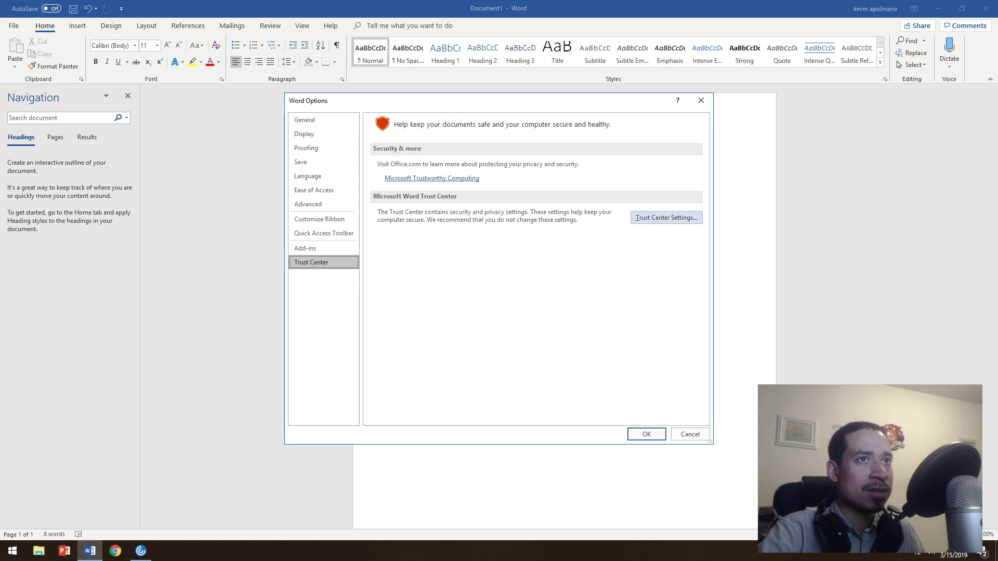
left_click(666, 217)
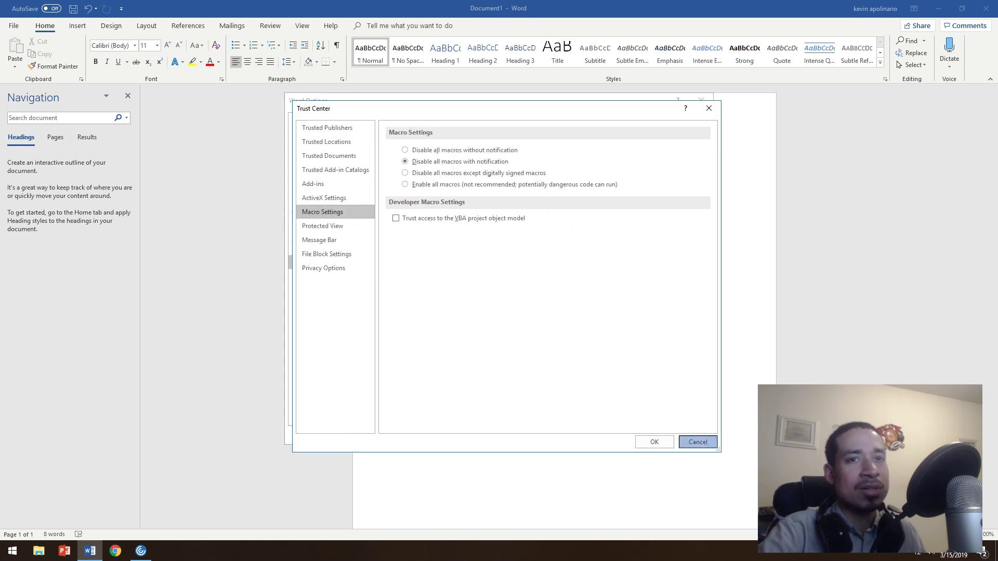
left_click(697, 441)
left_click(691, 435)
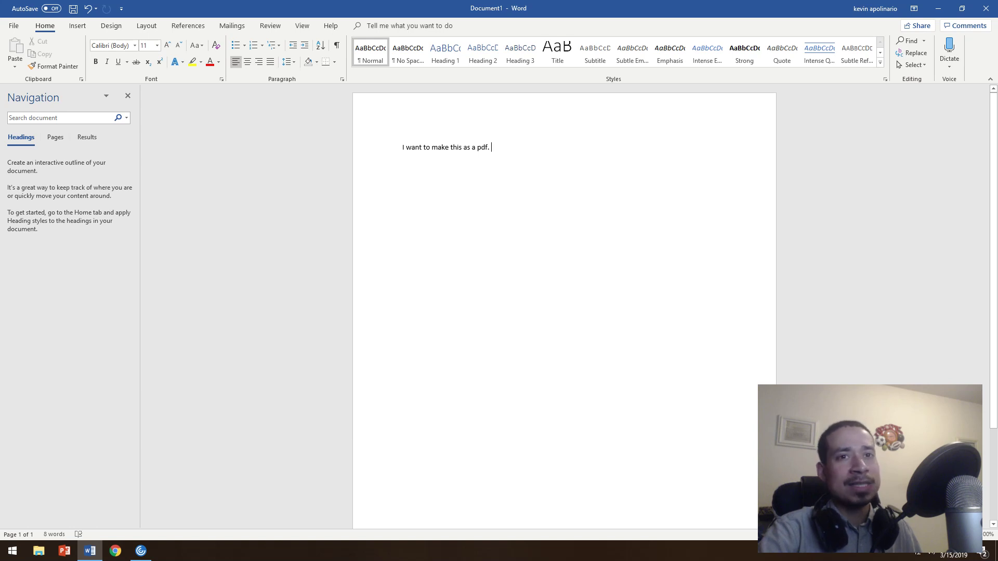
Step: Examine the mail merge document types and the Envelopes and Labels dialog, closing it without creating an envelope
left_click(231, 26)
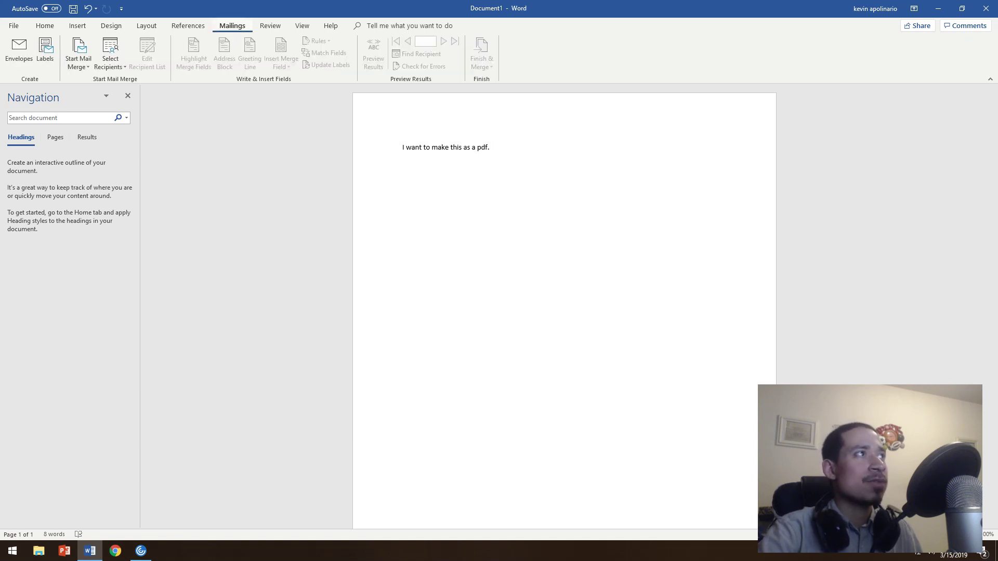
left_click(79, 59)
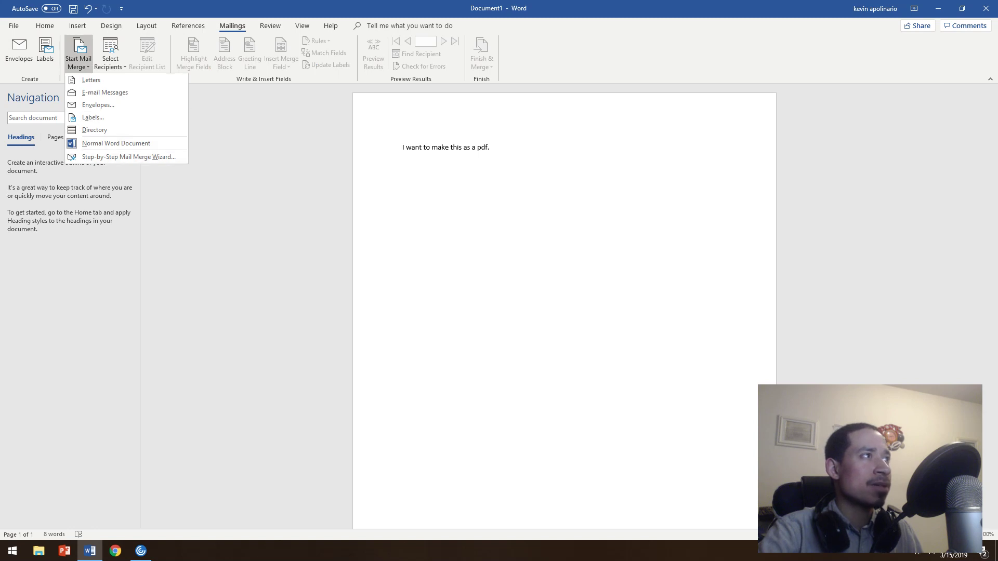
left_click(19, 54)
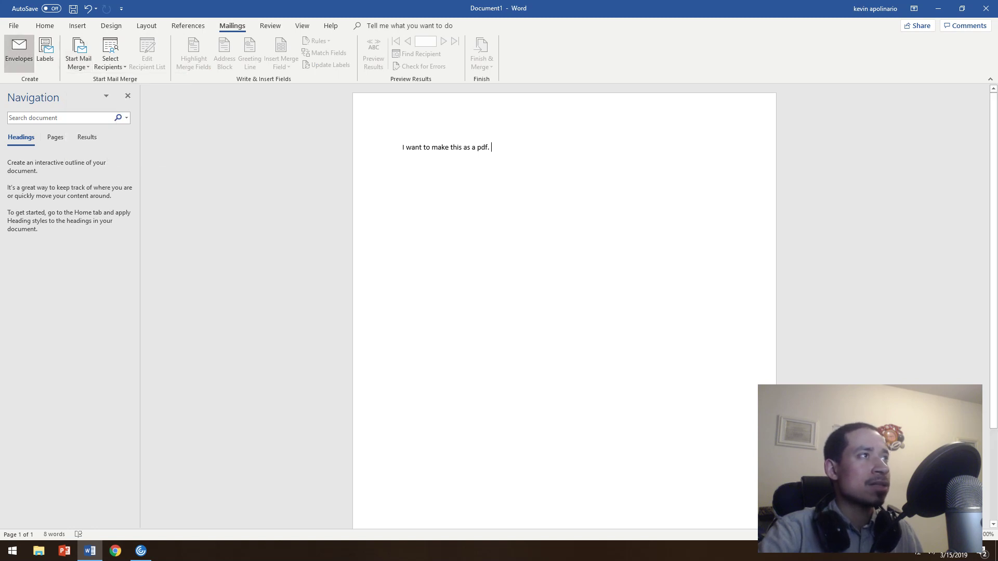
left_click(19, 52)
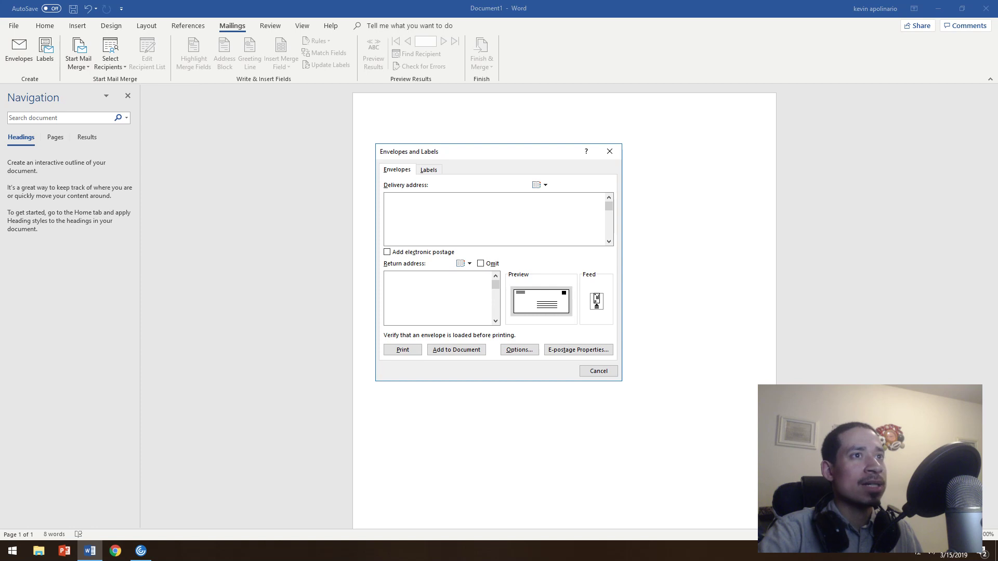
left_click(610, 151)
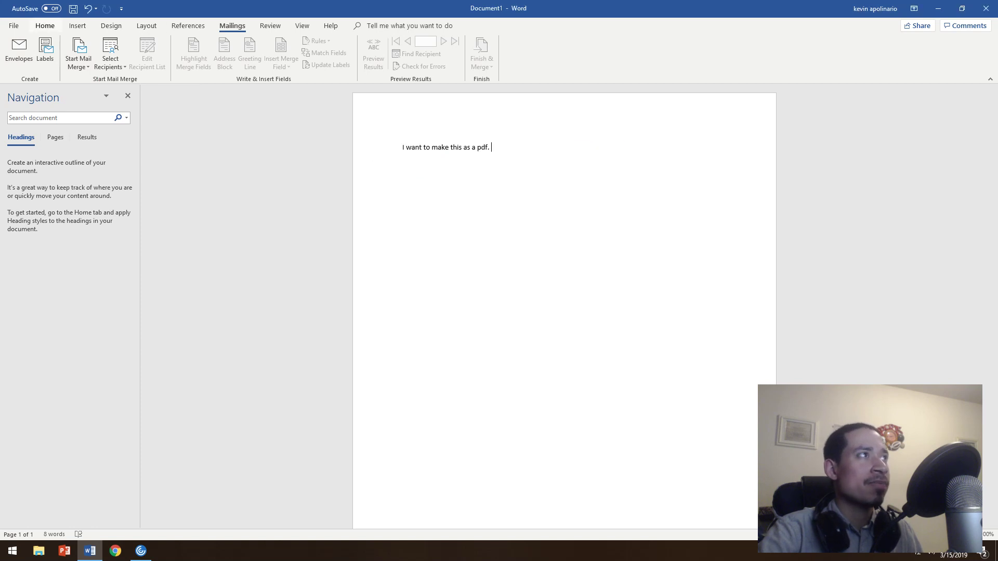
Step: Examine the PDF/XPS export page and the document sharing choices, and close the Share window without sending anything
left_click(45, 26)
left_click(13, 26)
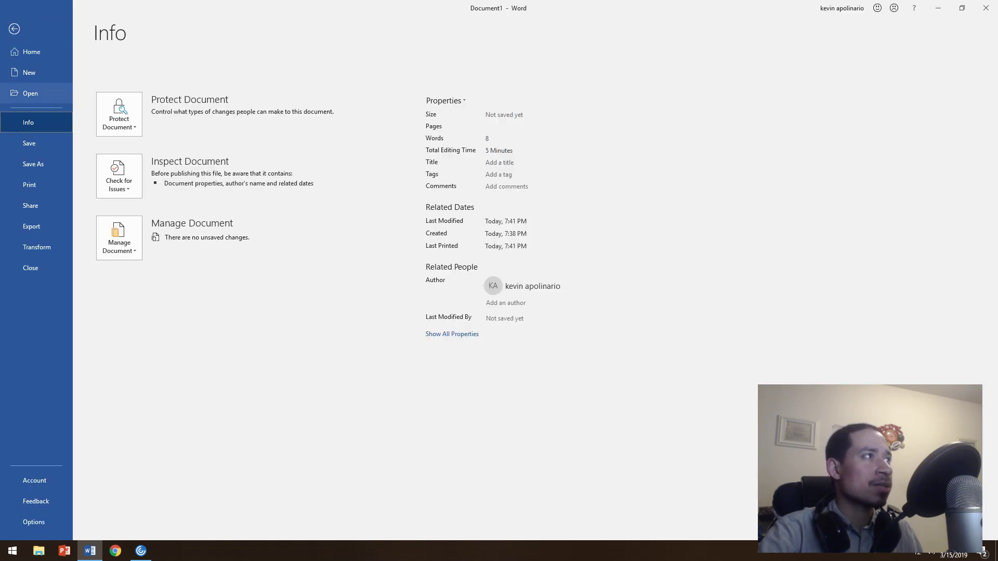
left_click(31, 226)
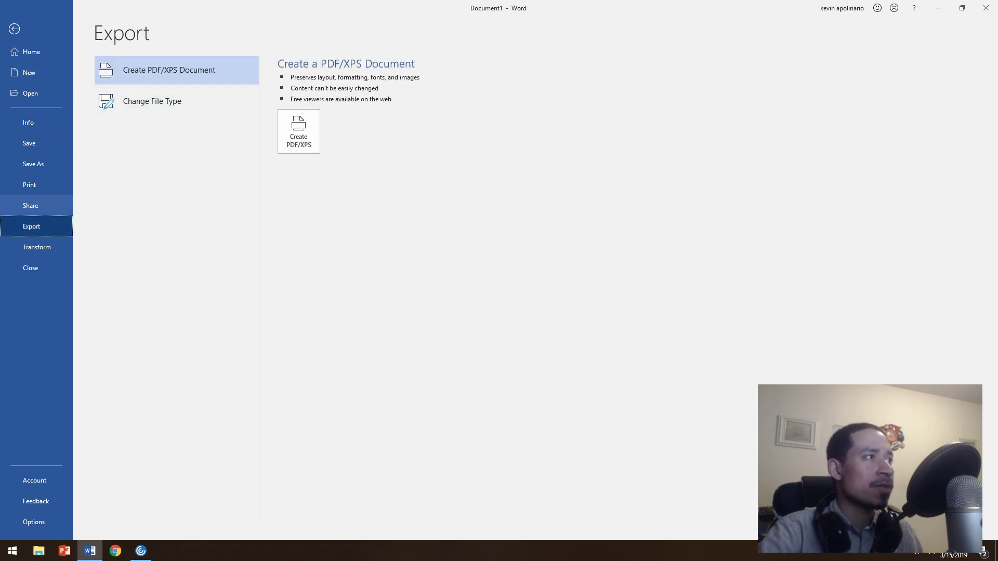
left_click(30, 206)
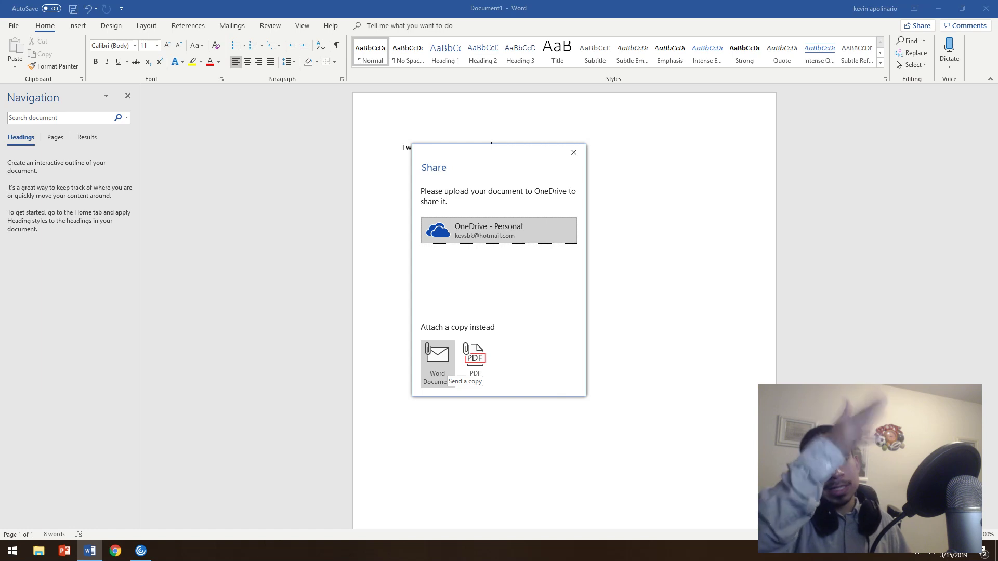
key("Escape")
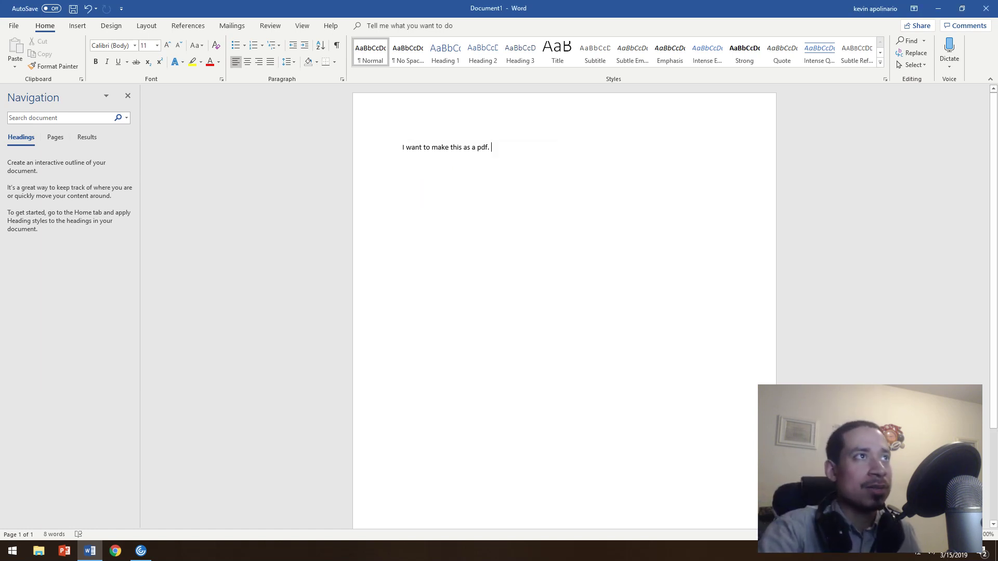
Step: Examine the Office background and theme choices on the Account page without changing the selections
left_click(14, 25)
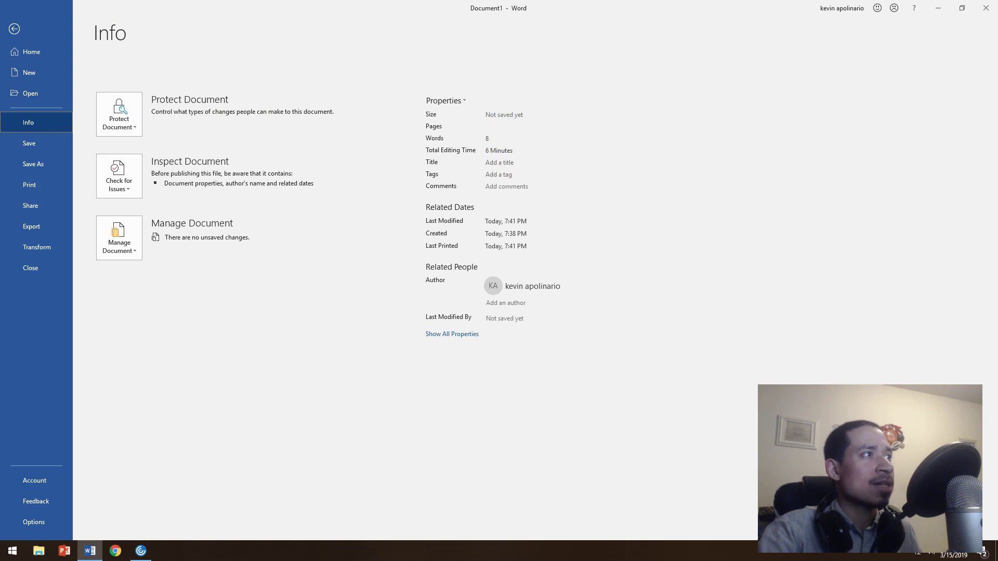
left_click(34, 481)
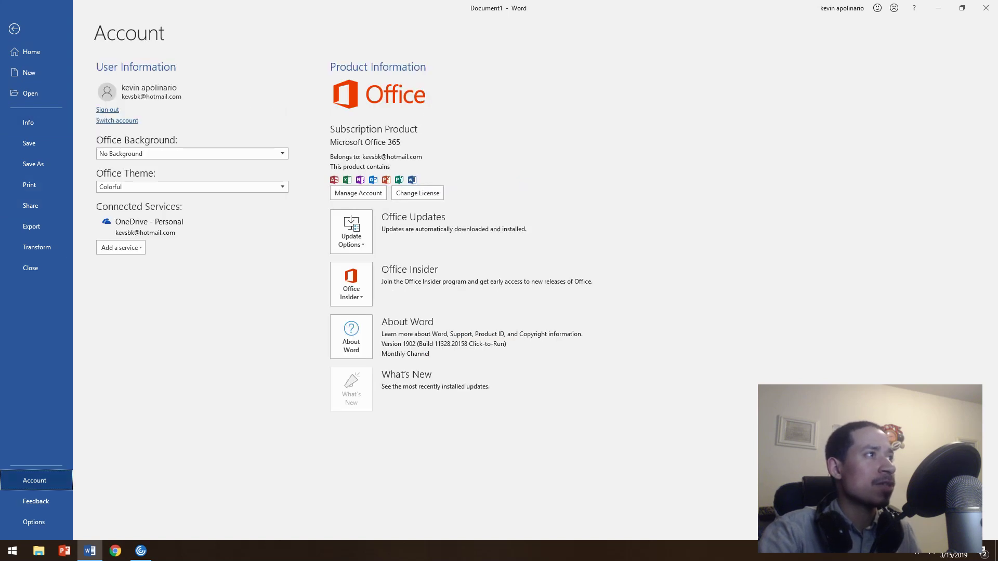
left_click(192, 153)
left_click(192, 153)
left_click(193, 187)
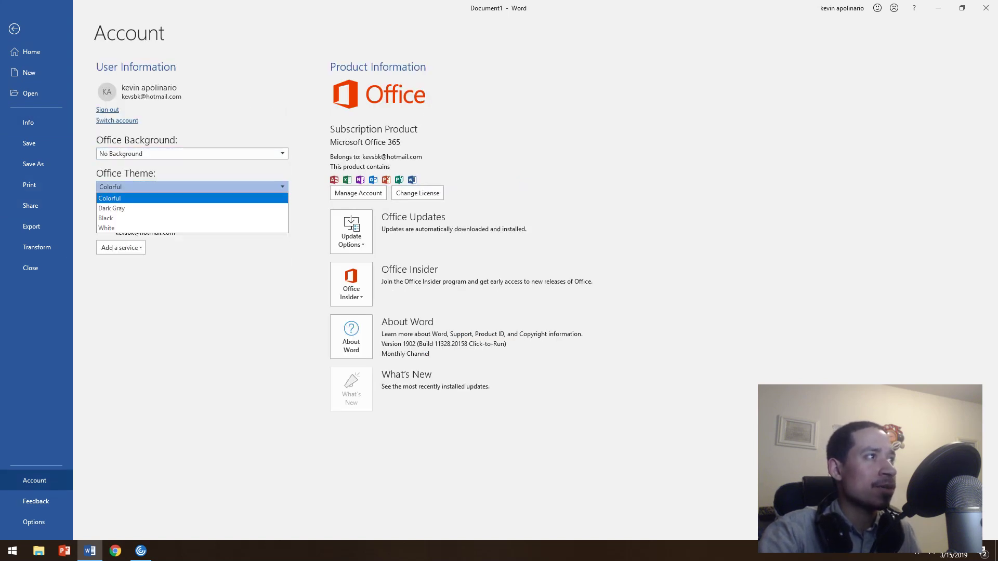
left_click(192, 187)
Step: Examine the Office Insider choices and the About Word product information, and close the information window
left_click(351, 283)
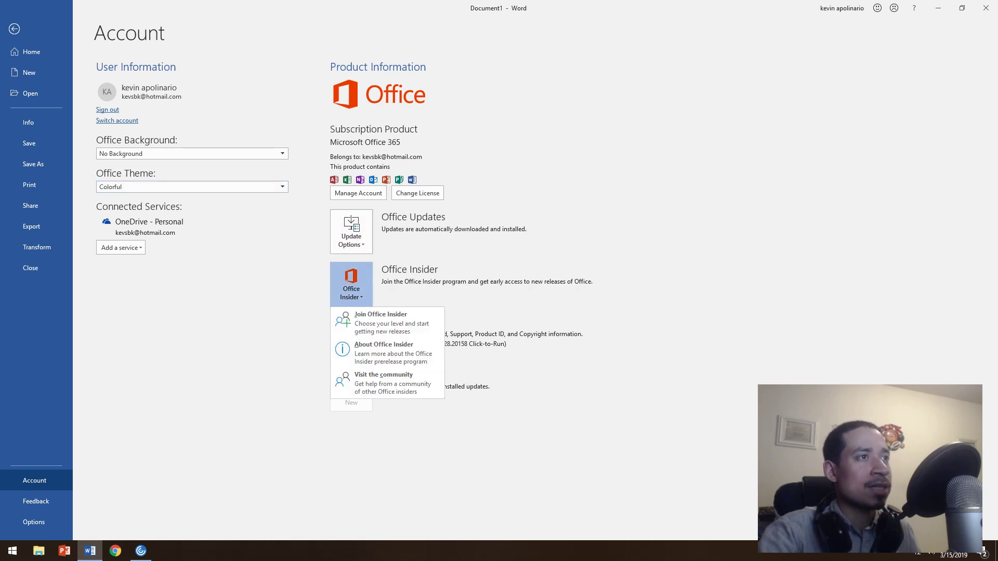
left_click(351, 283)
left_click(352, 337)
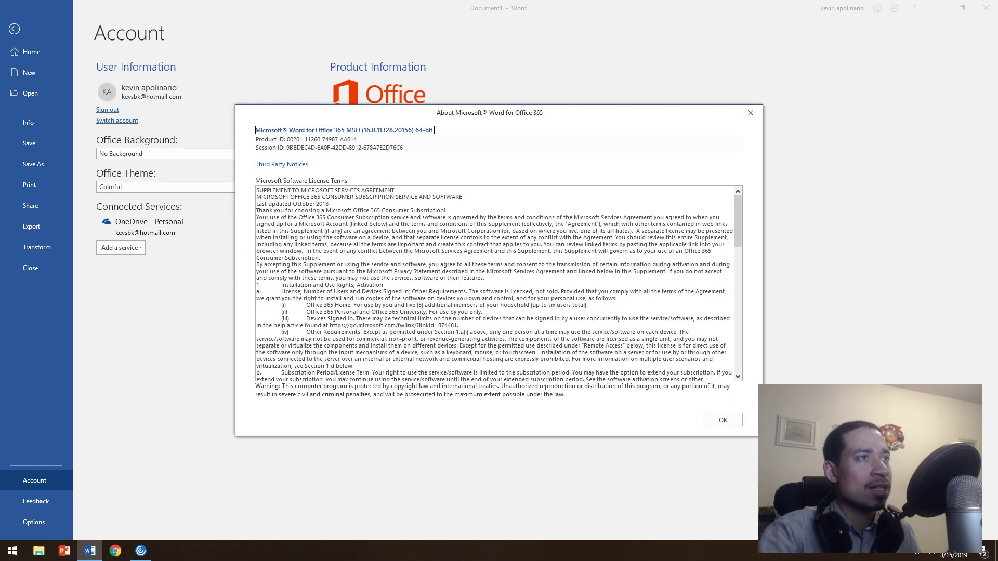
left_click(722, 420)
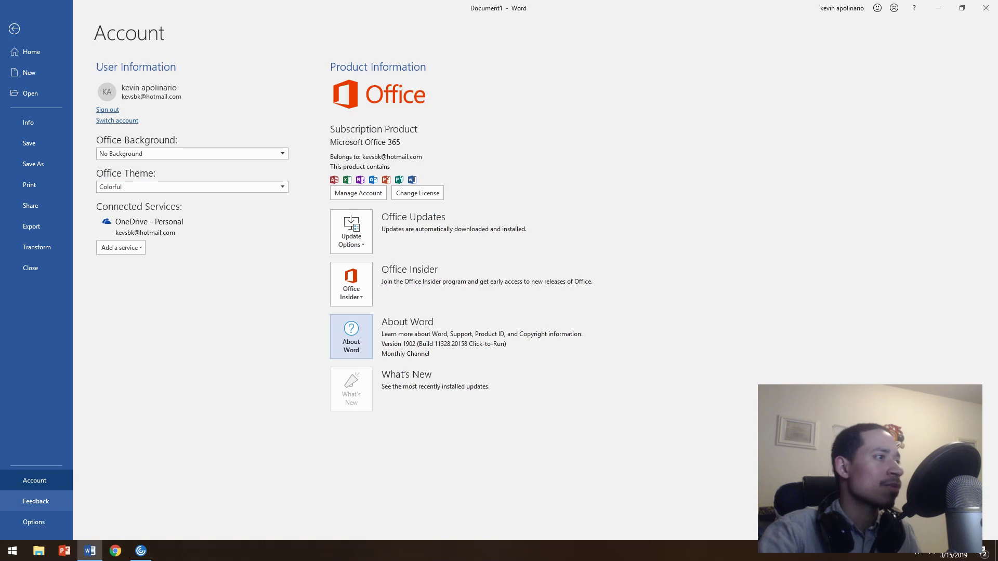
Step: Examine the Feedback page and return to the document
left_click(36, 502)
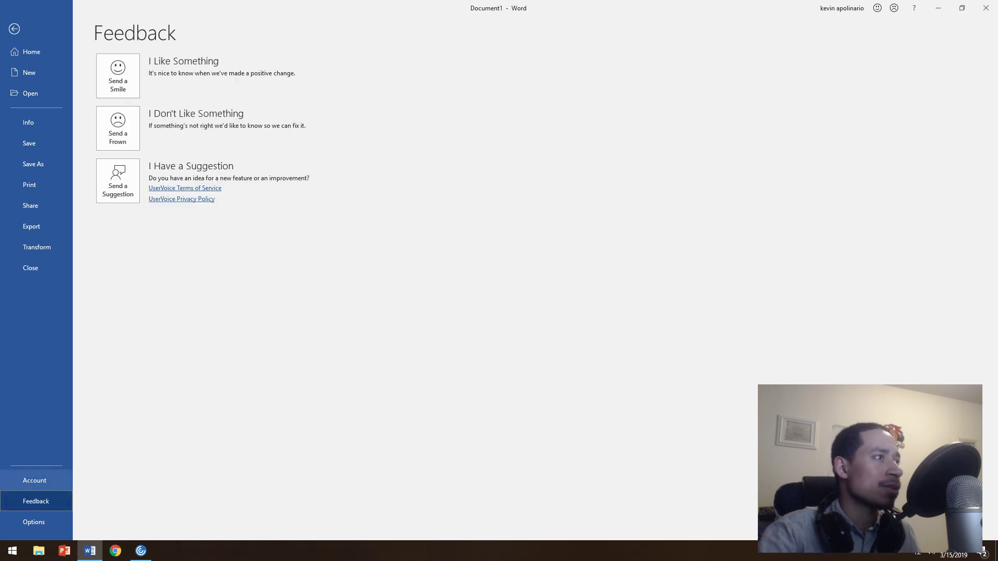
key("Up")
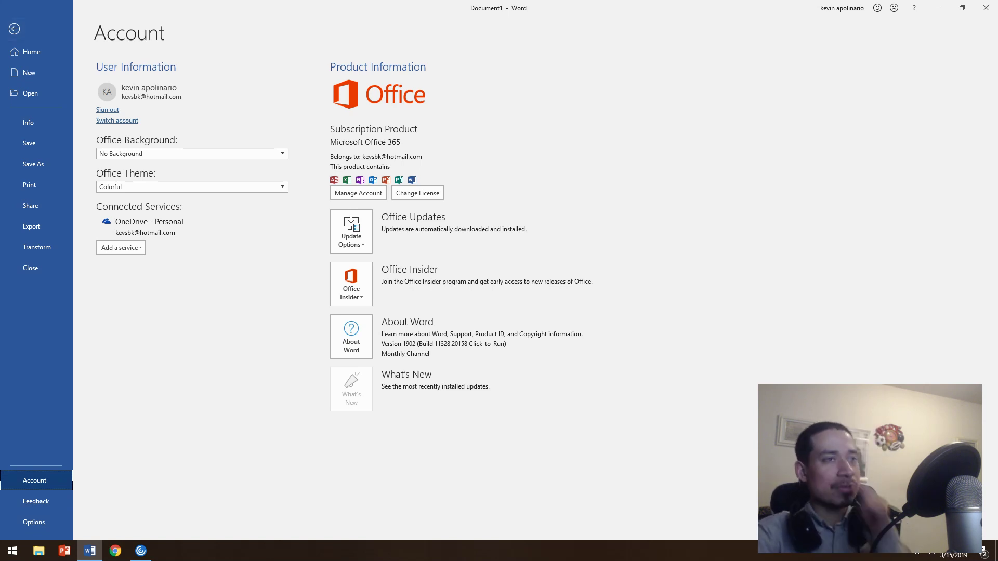
key("Escape")
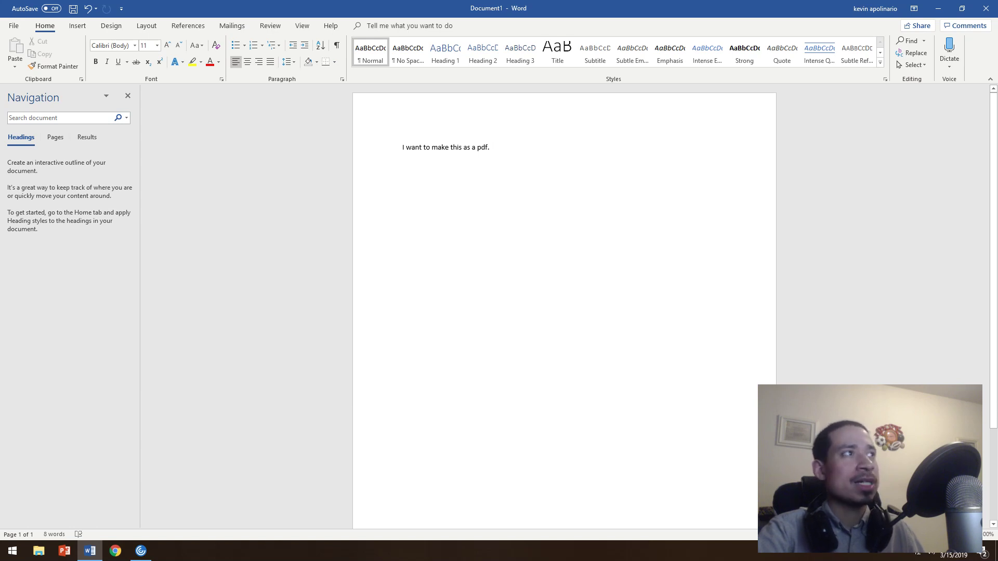
Step: Open Control Panel from a Windows search and go to its Devices and Printers page
key("super")
type("cont")
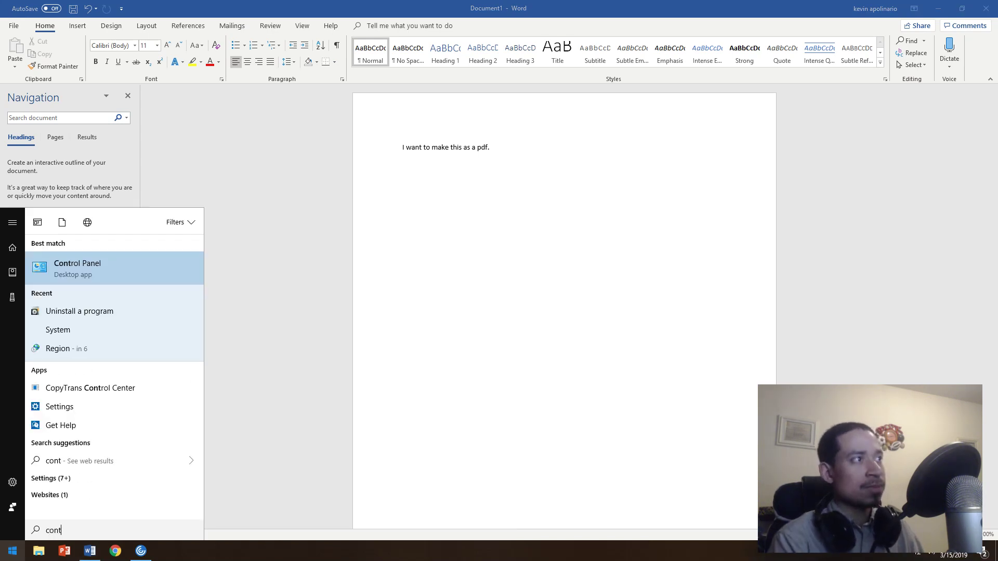
type("rol")
key("Return")
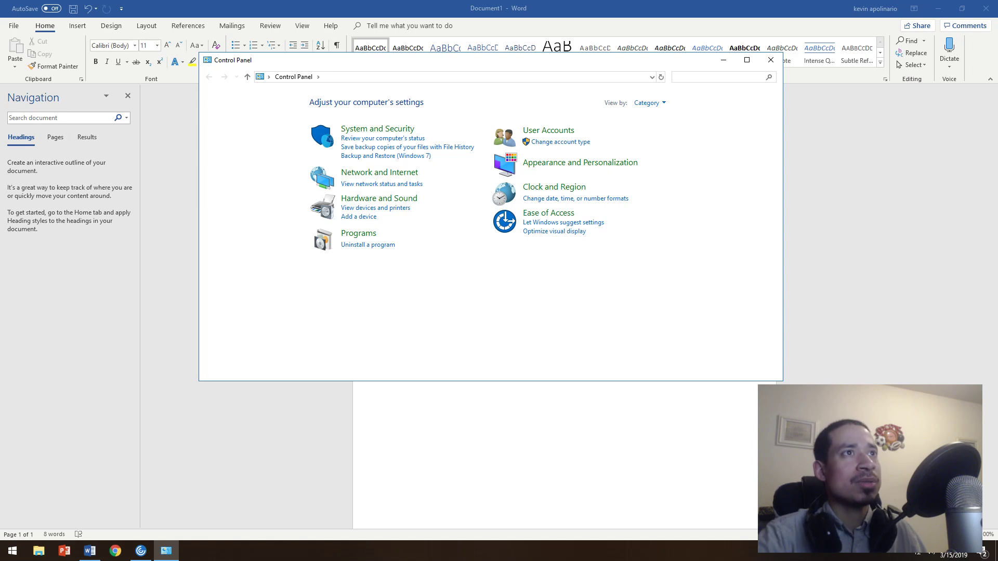
left_click(376, 208)
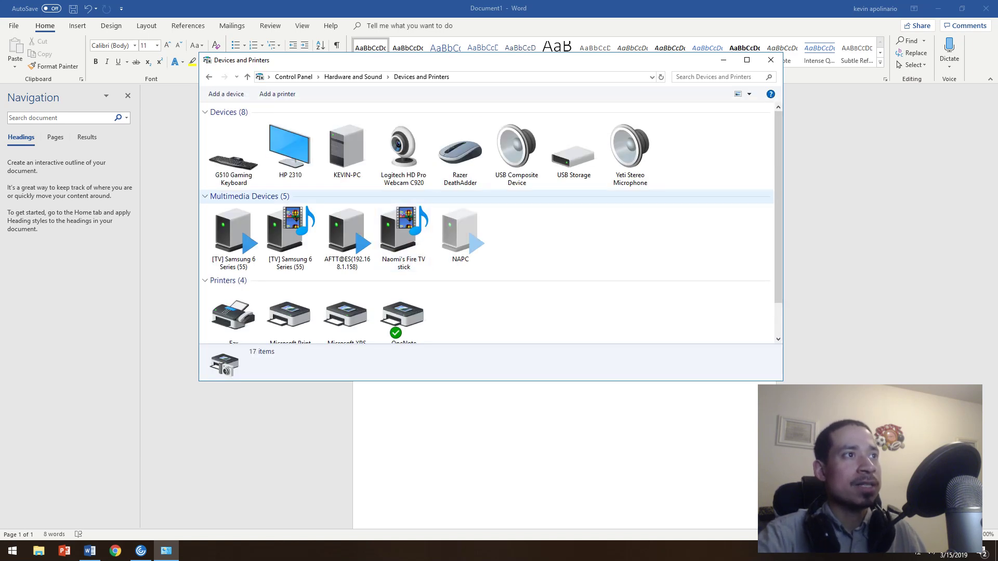
Step: Set Microsoft XPS Document Writer as the default printer
scroll(486, 223, "down", 1)
left_click(347, 306)
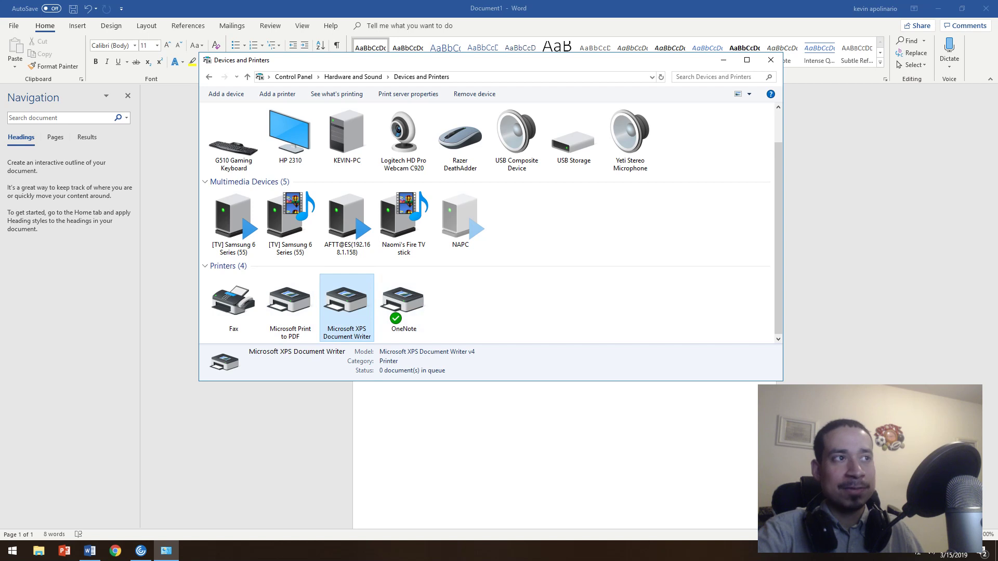
right_click(345, 304)
left_click(390, 323)
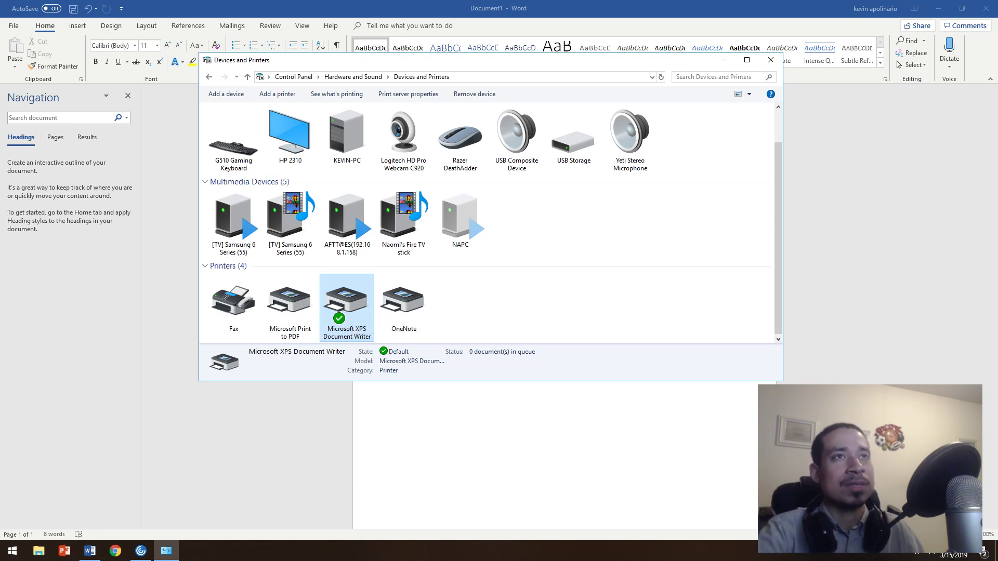
Step: Compare the details of the OneNote, Microsoft Print to PDF and Microsoft XPS Document Writer printers
left_click(403, 305)
left_click(346, 307)
left_click(403, 304)
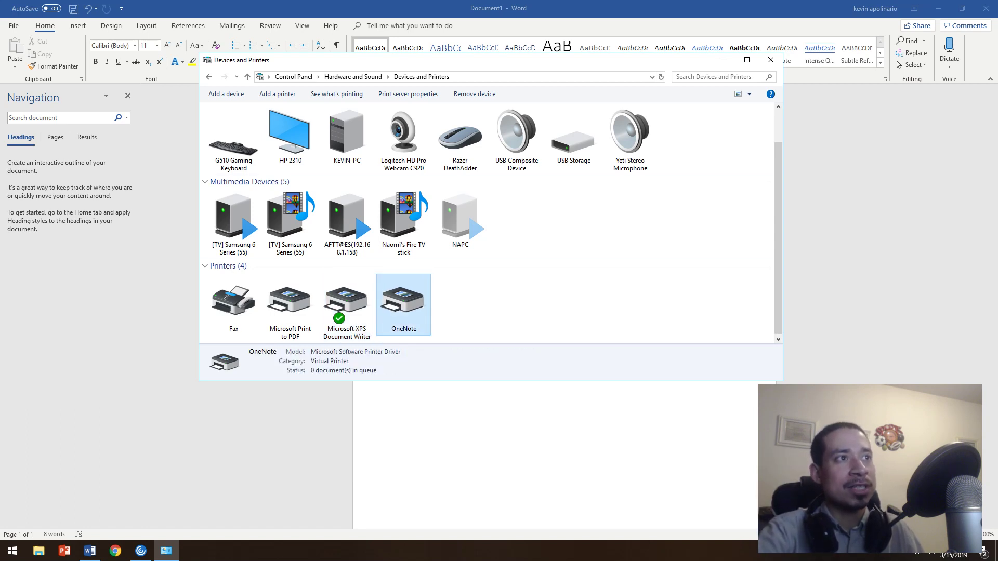
left_click(290, 304)
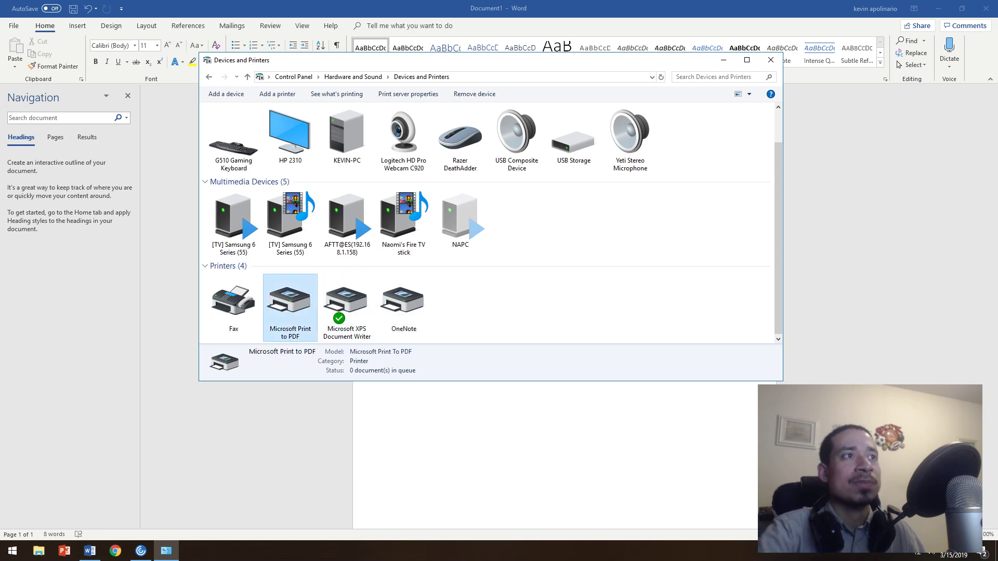
left_click(347, 304)
left_click(404, 305)
left_click(347, 305)
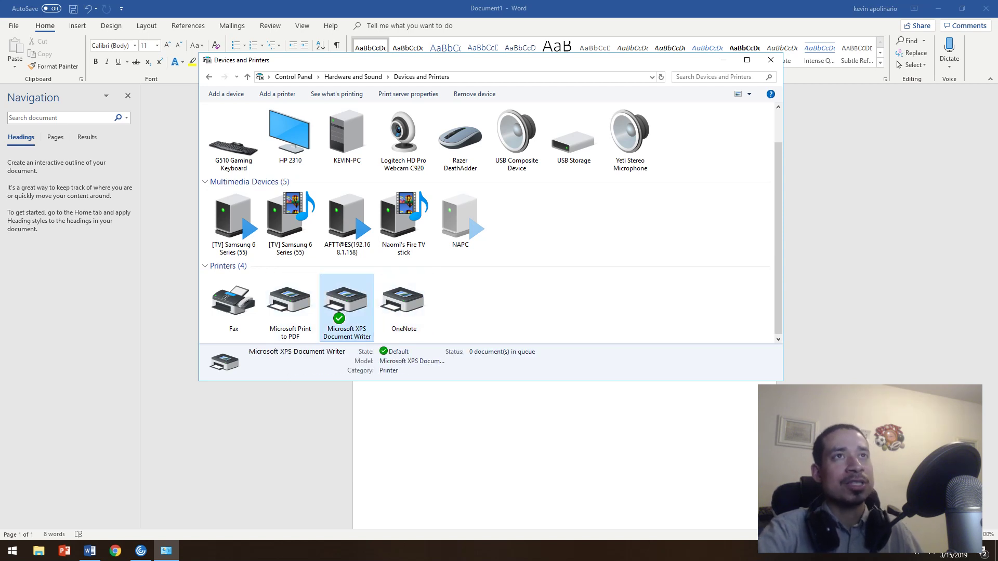
Step: Switch back to Word, check which printer is selected on the Print page, and return to the document
left_click(770, 59)
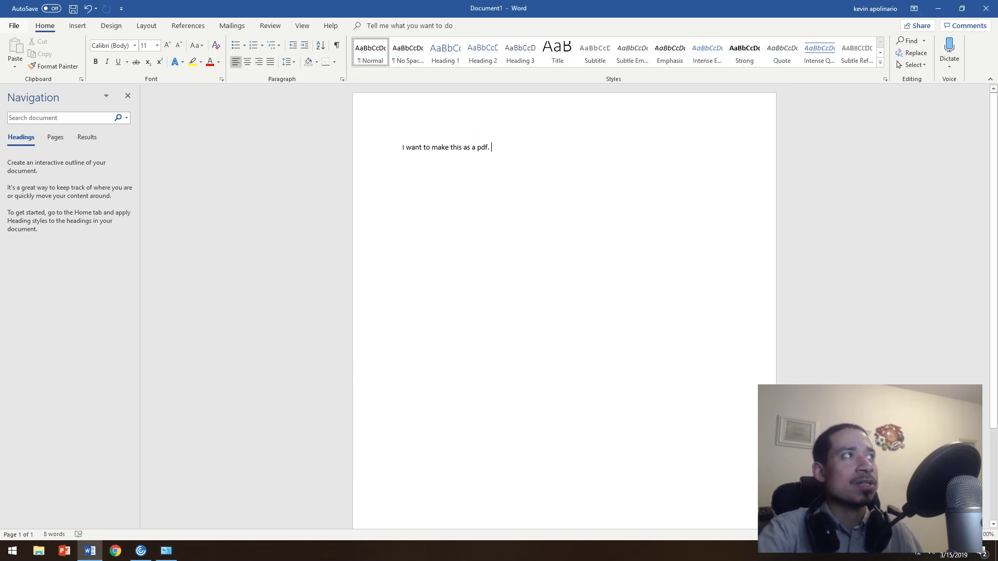
left_click(14, 26)
left_click(29, 185)
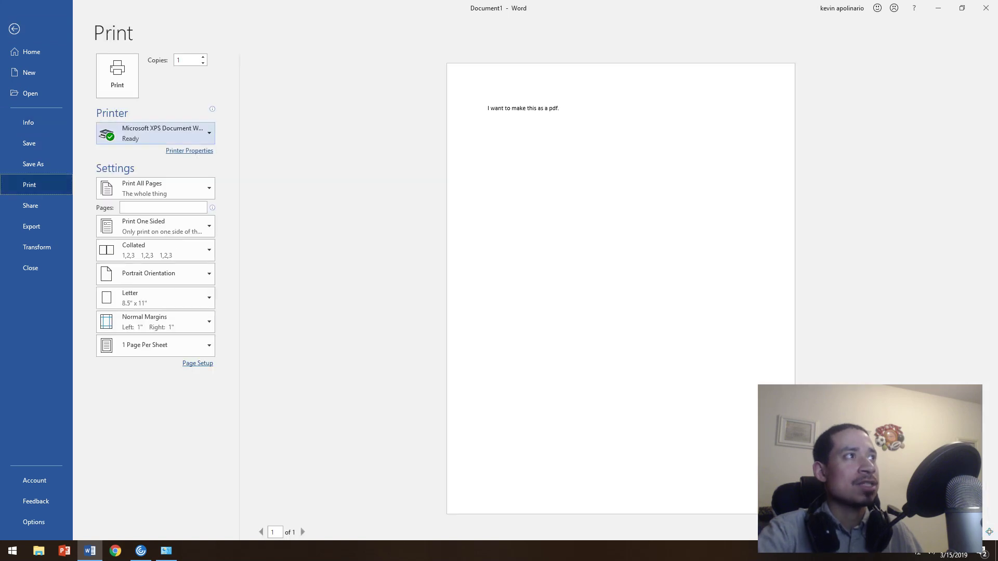
left_click(156, 133)
left_click(156, 133)
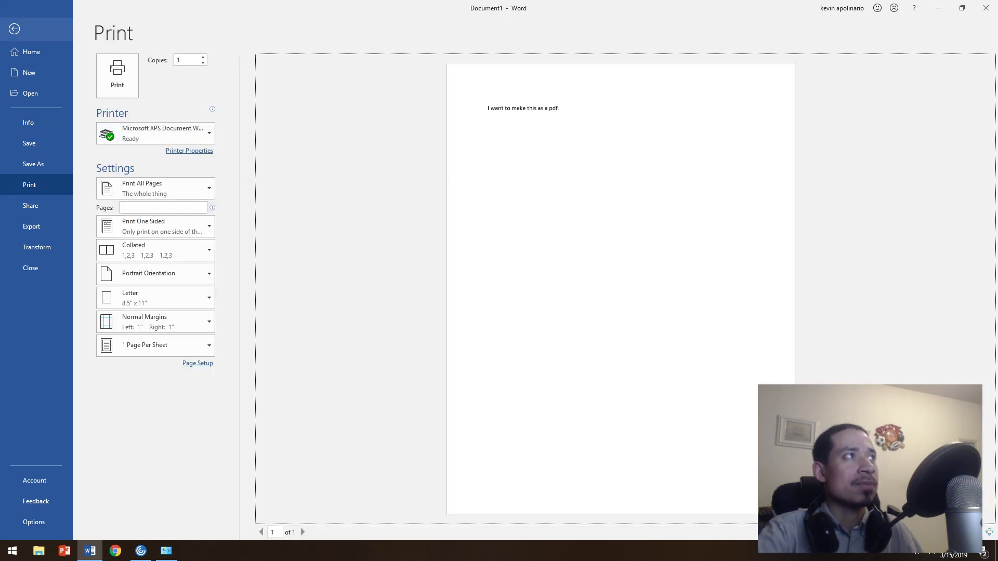
left_click(14, 29)
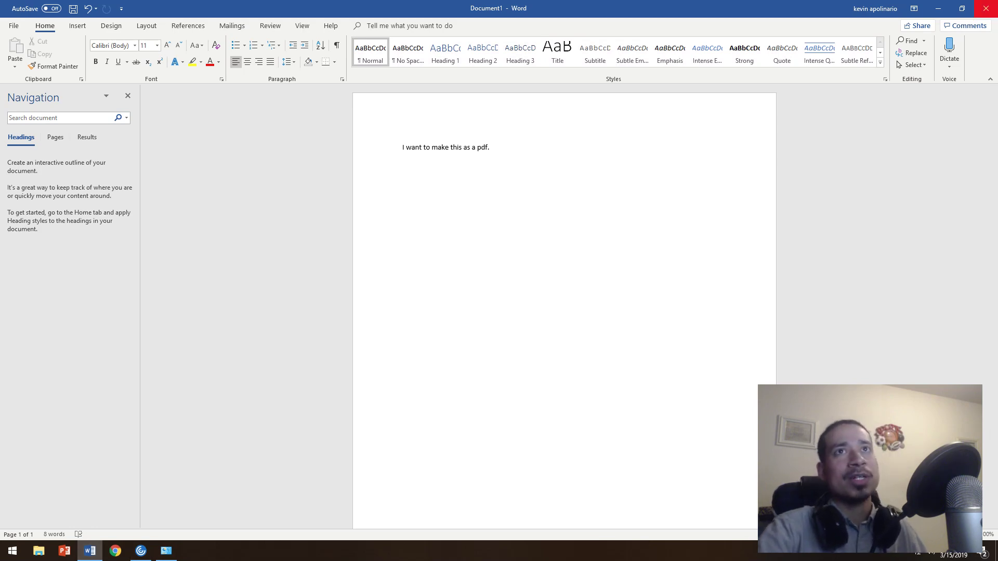
Step: Close the Word document without saving its changes, and close the Devices and Printers window
left_click(985, 8)
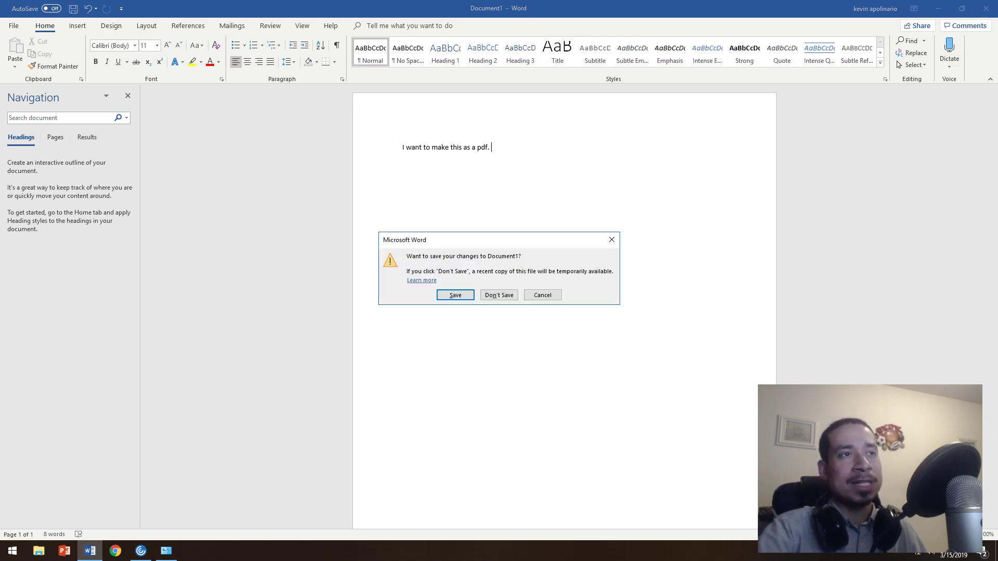
left_click(499, 294)
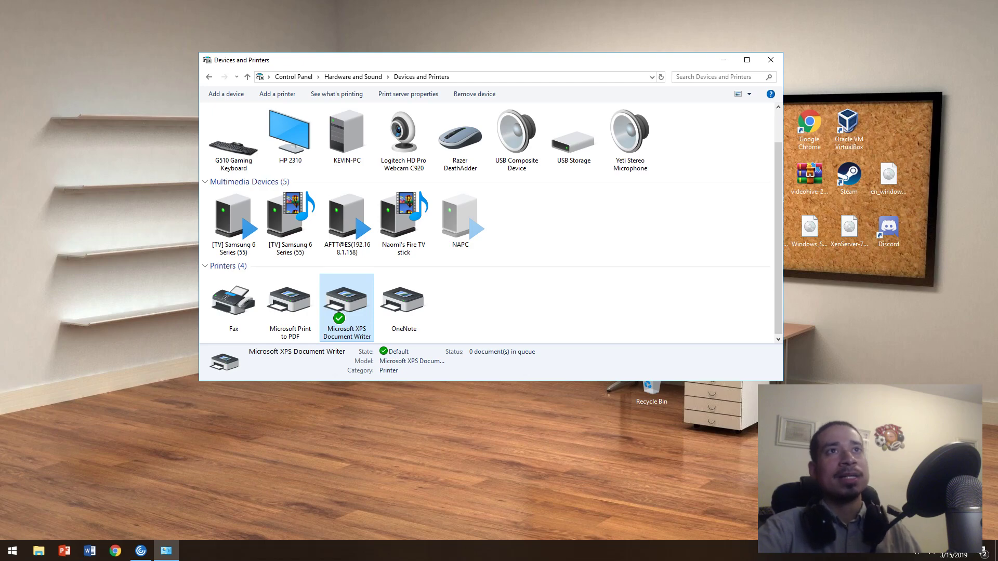
left_click(771, 59)
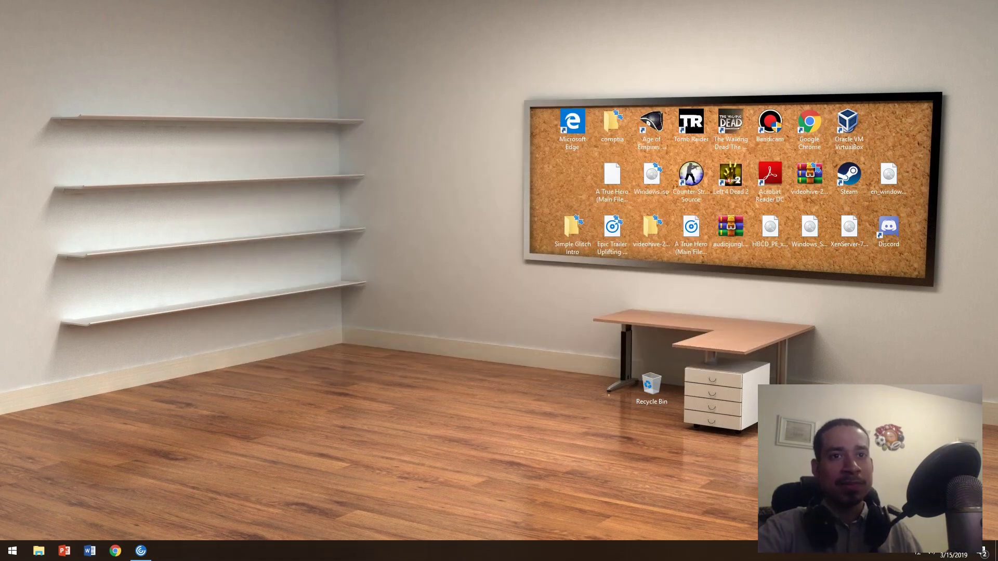